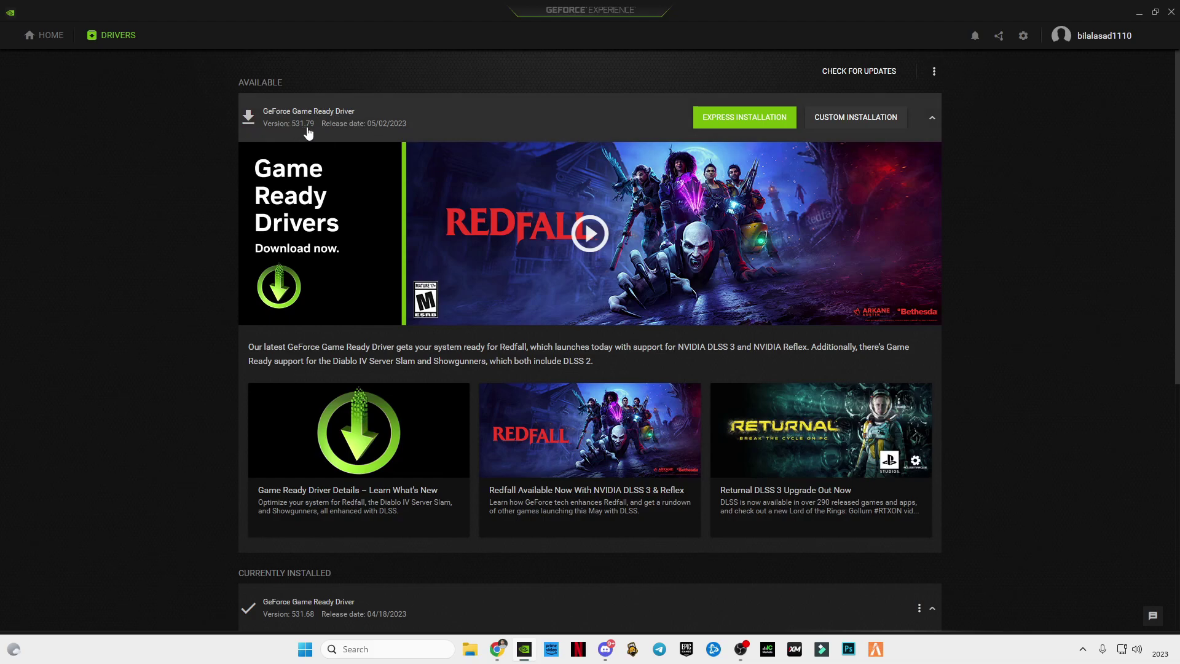
Step: Install GeForce Game Ready Driver 531.79 with the express installation and review the general settings of GeForce Experience
click(741, 121)
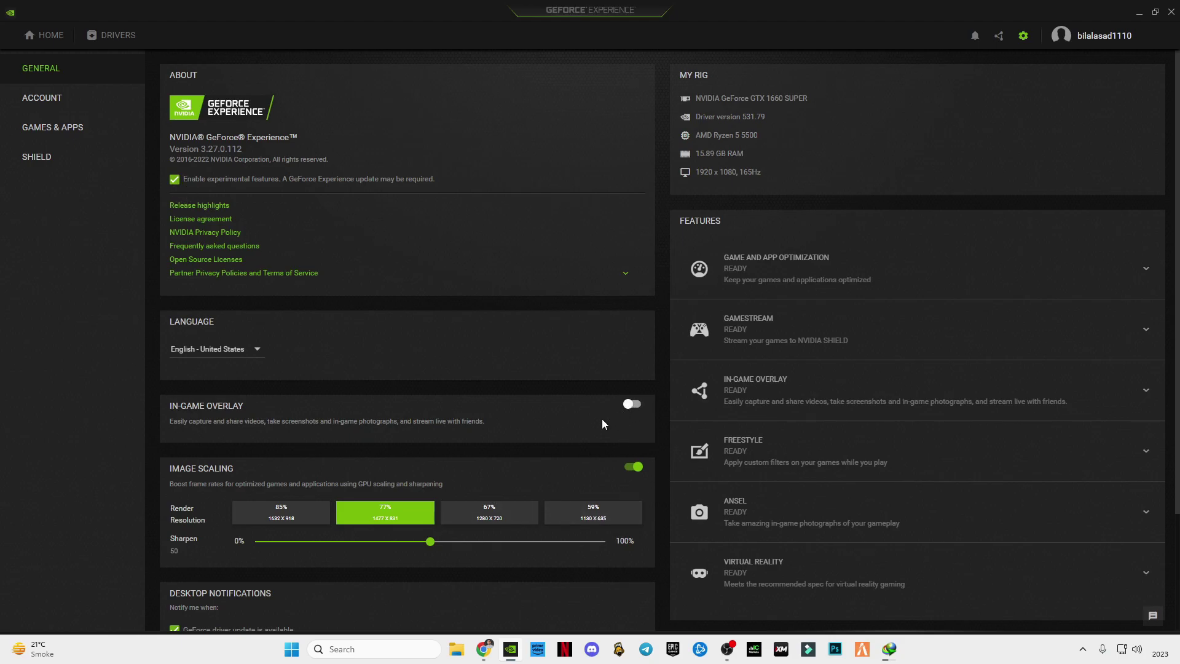
scroll(602, 419, down, 3)
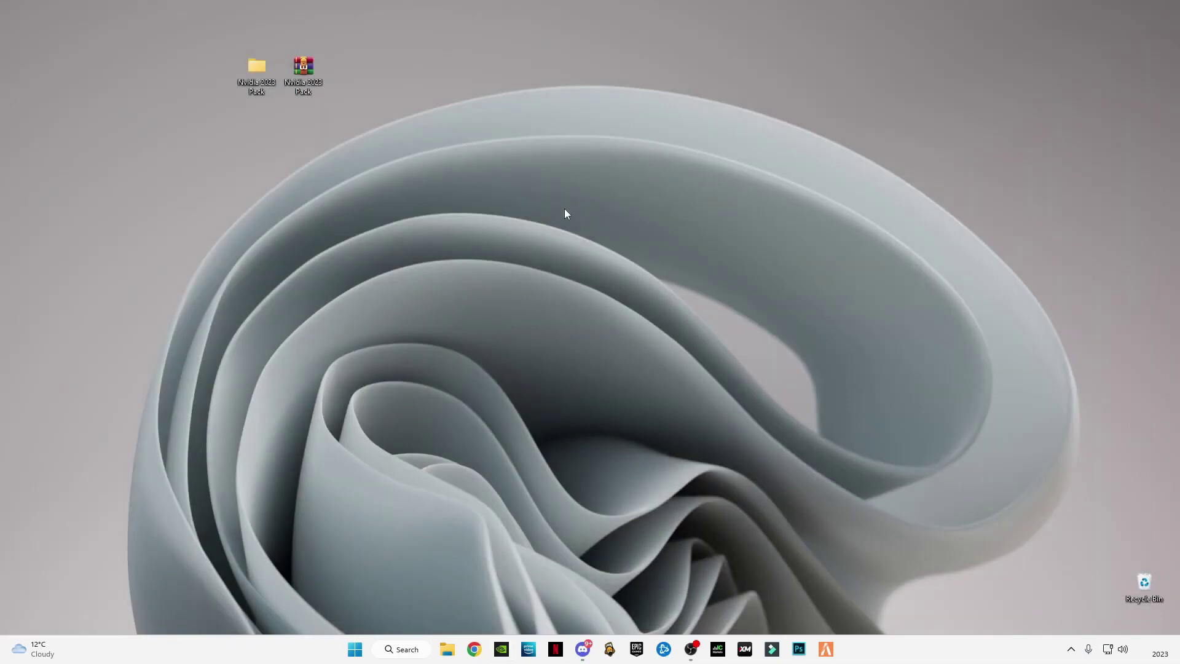
Step: Open NVIDIA Control Panel from the desktop, review the global 3D settings list to its end, and close it
right_click(565, 210)
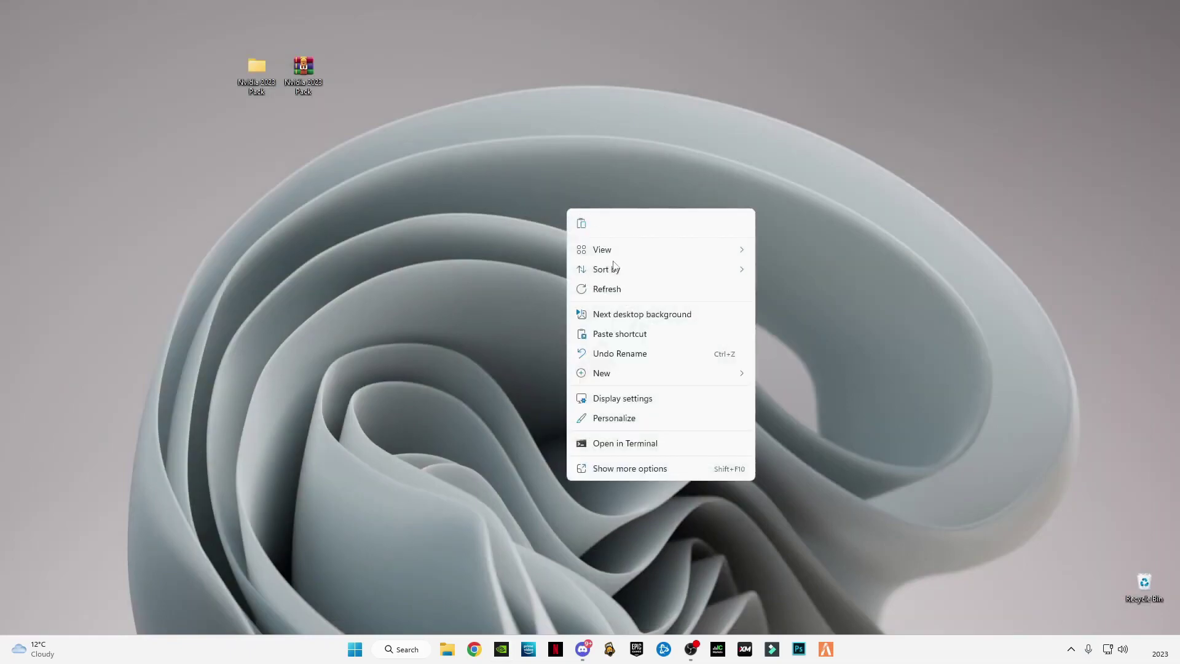
click(648, 472)
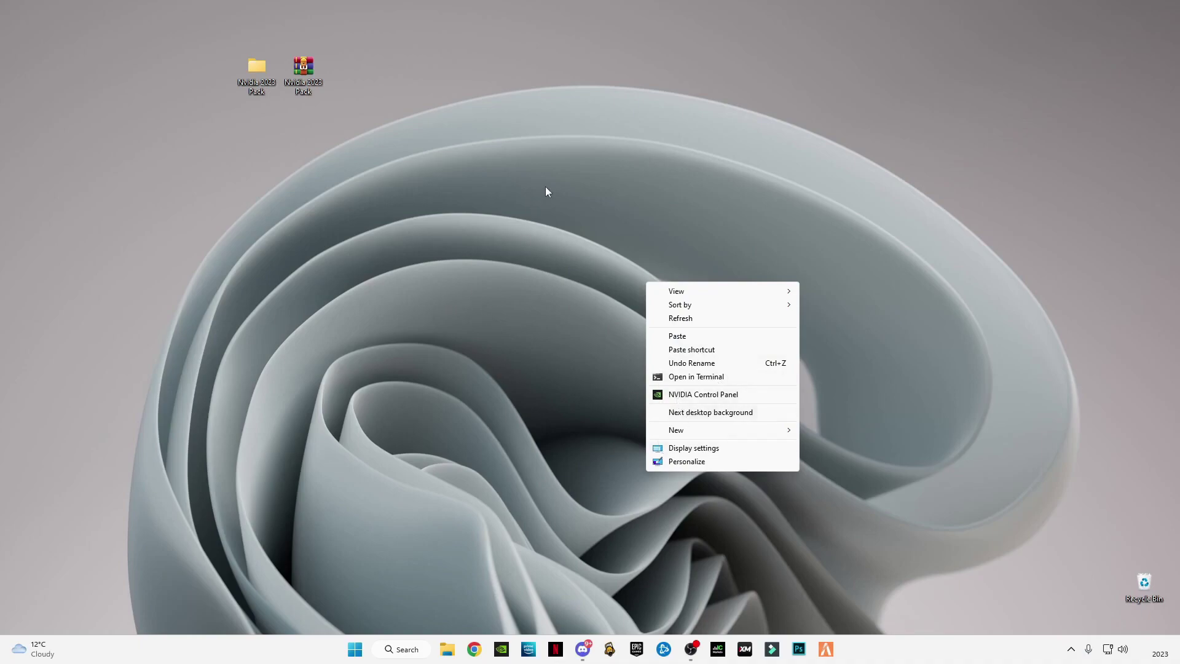
click(682, 396)
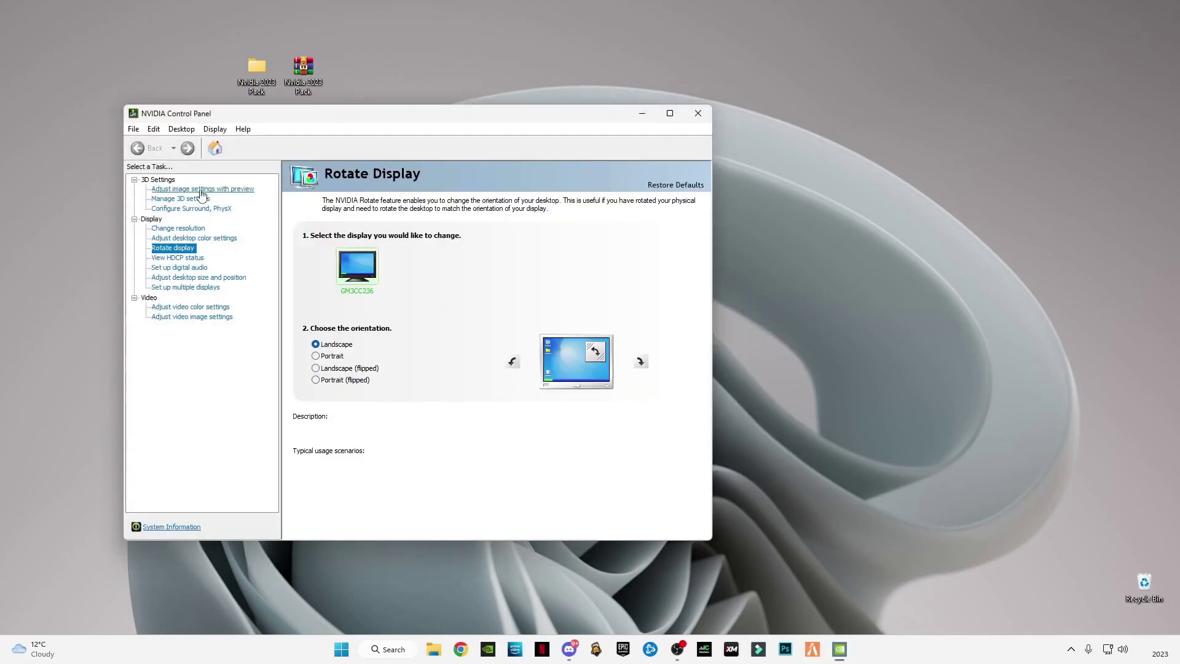
click(180, 200)
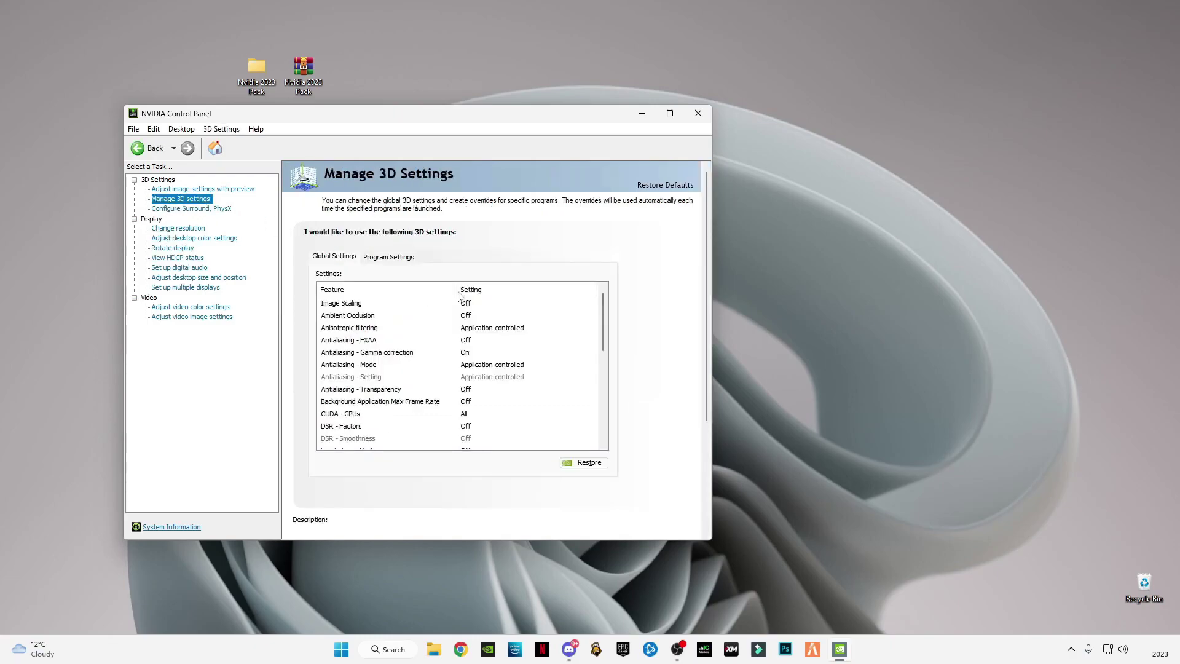
drag(602, 311, 602, 310)
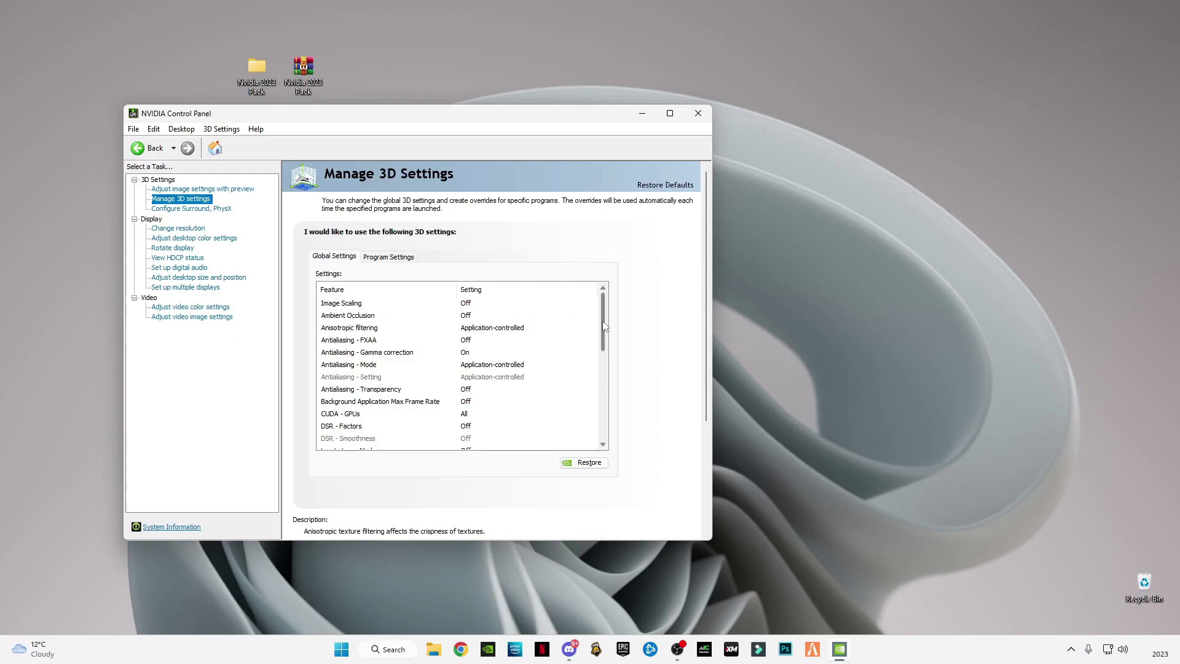
drag(603, 326, 600, 426)
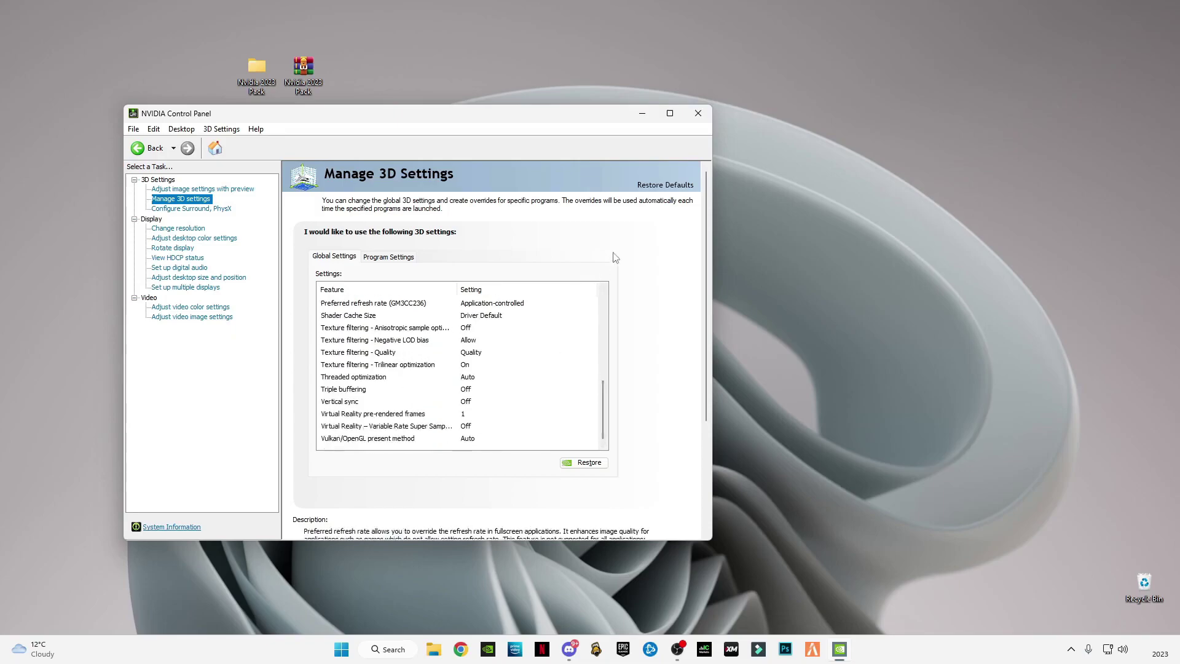
click(693, 126)
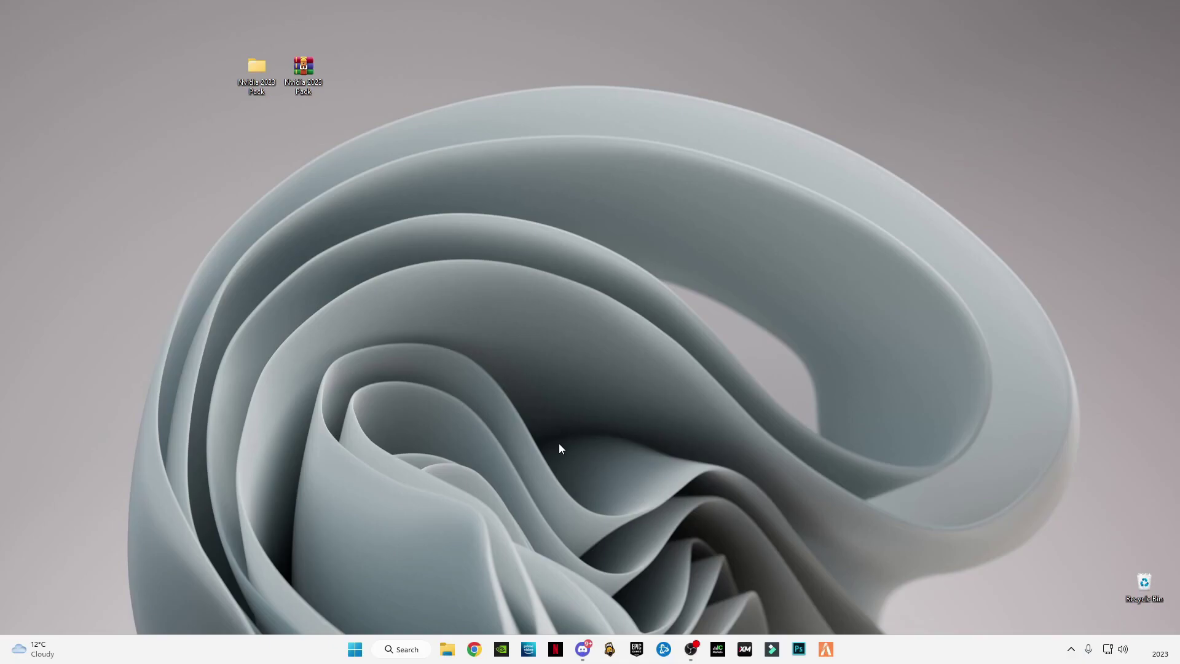
Step: Open the Windows Temp folder by running TEMP from the Run dialog
key(super+r)
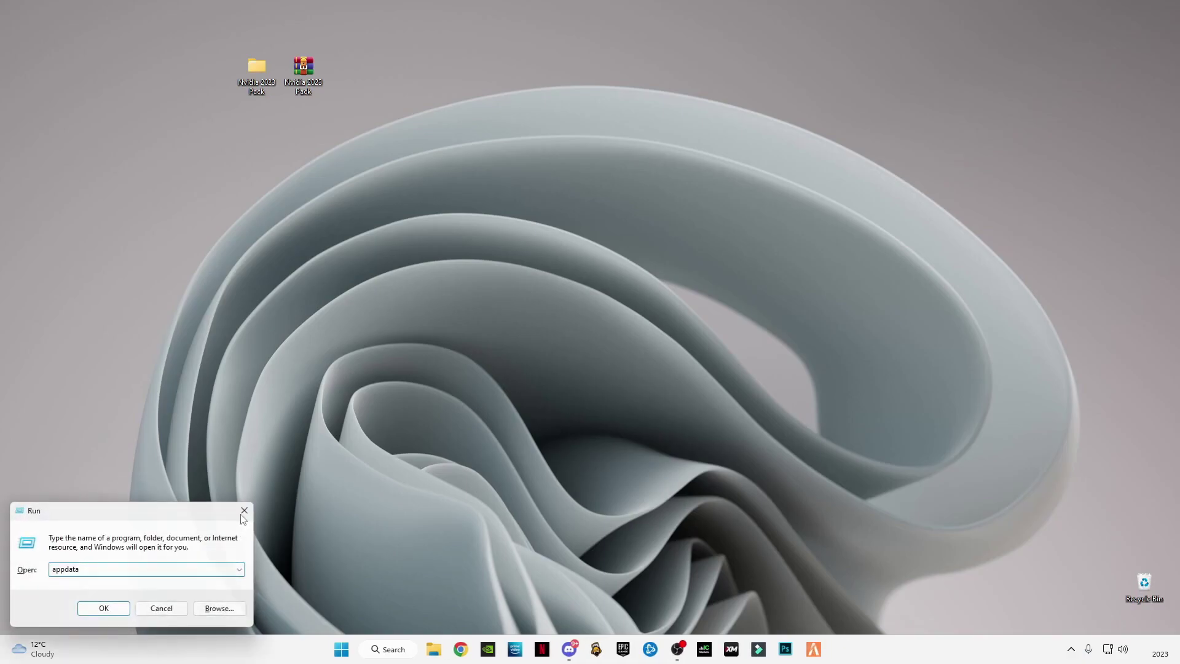
click(244, 512)
click(389, 649)
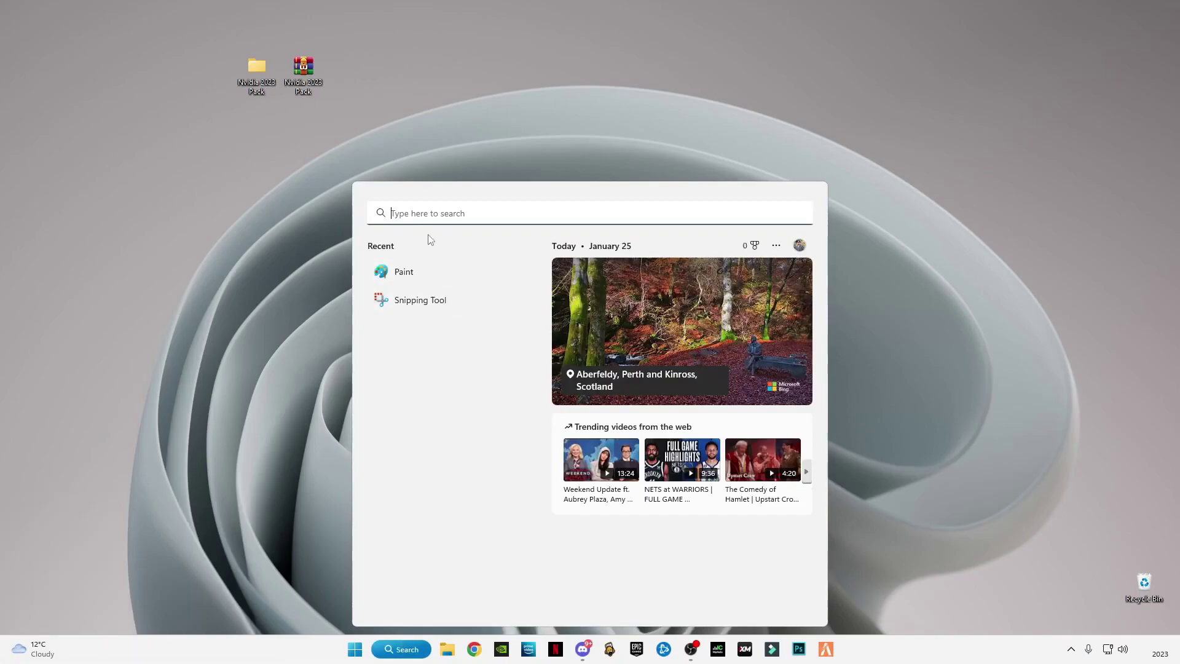
text(run)
click(415, 329)
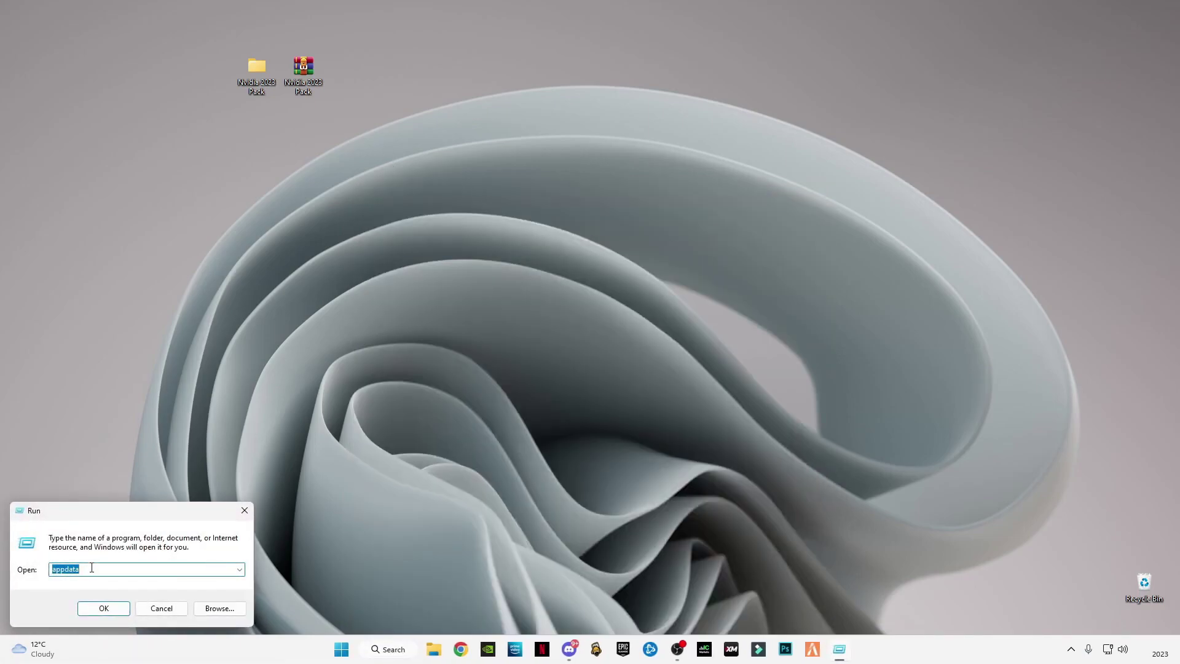
text(TE)
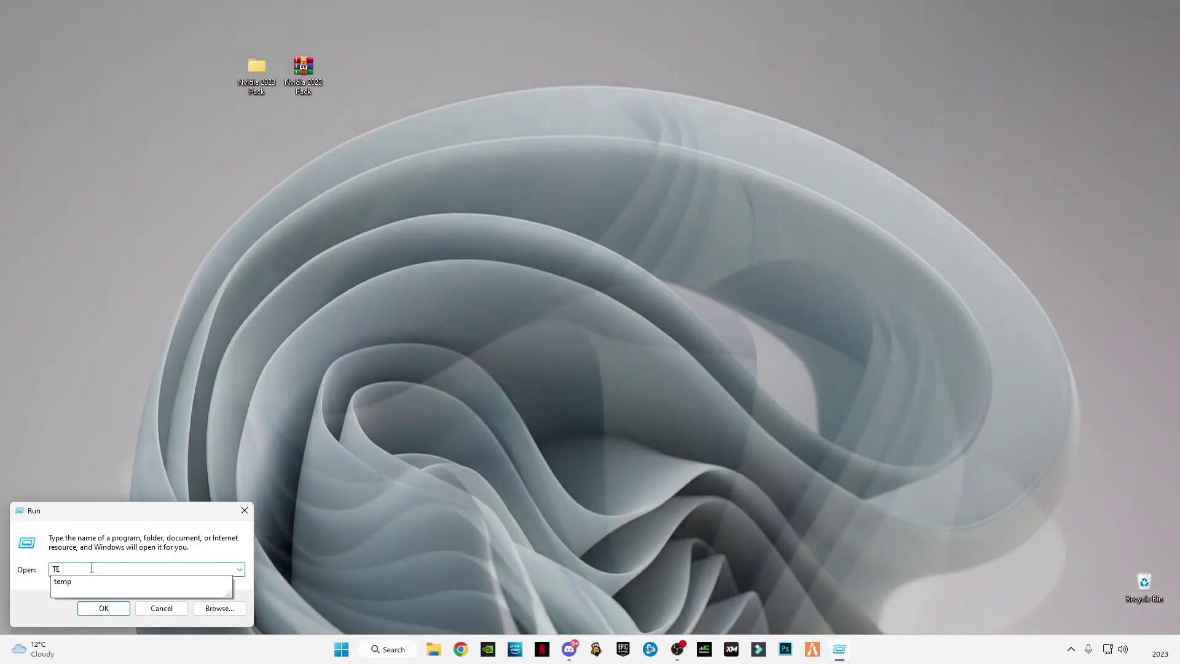
text(MP)
click(104, 609)
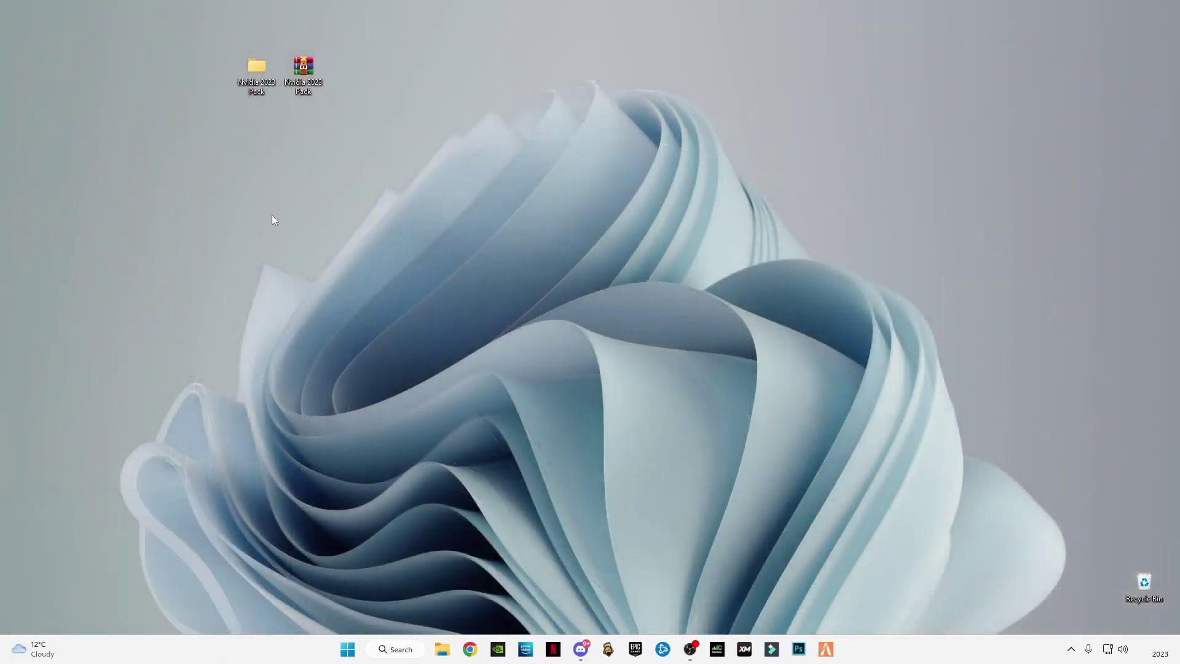
Step: Delete all files and folders in the Windows Temp folder and close the window
key(ctrl+a)
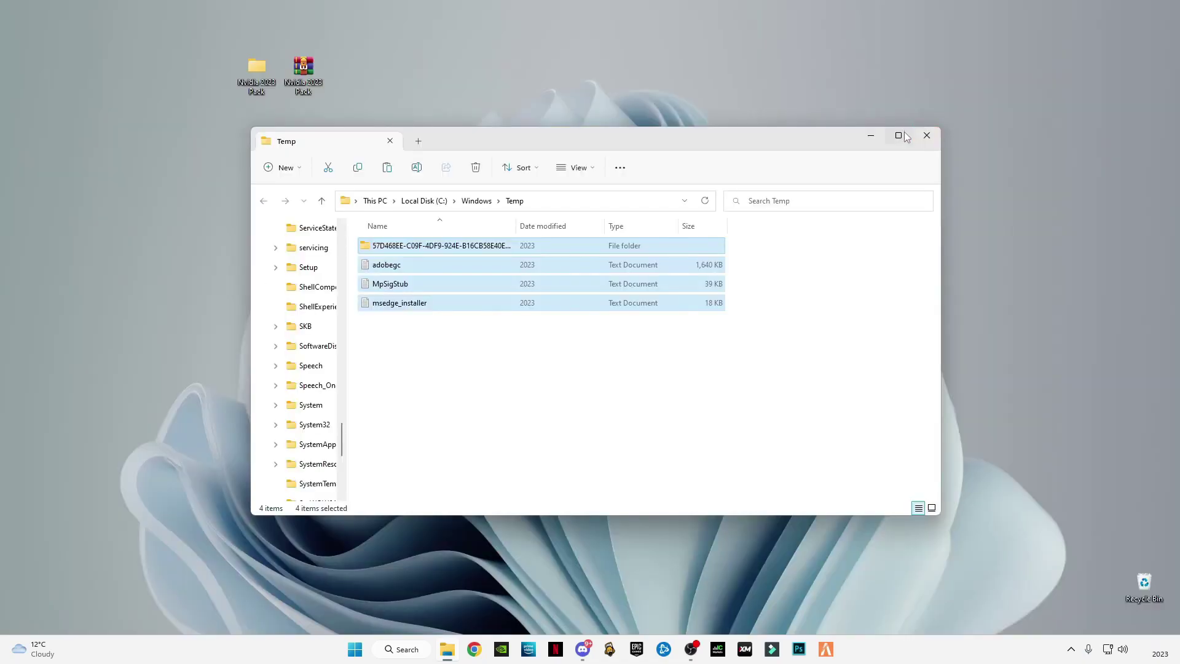
click(901, 136)
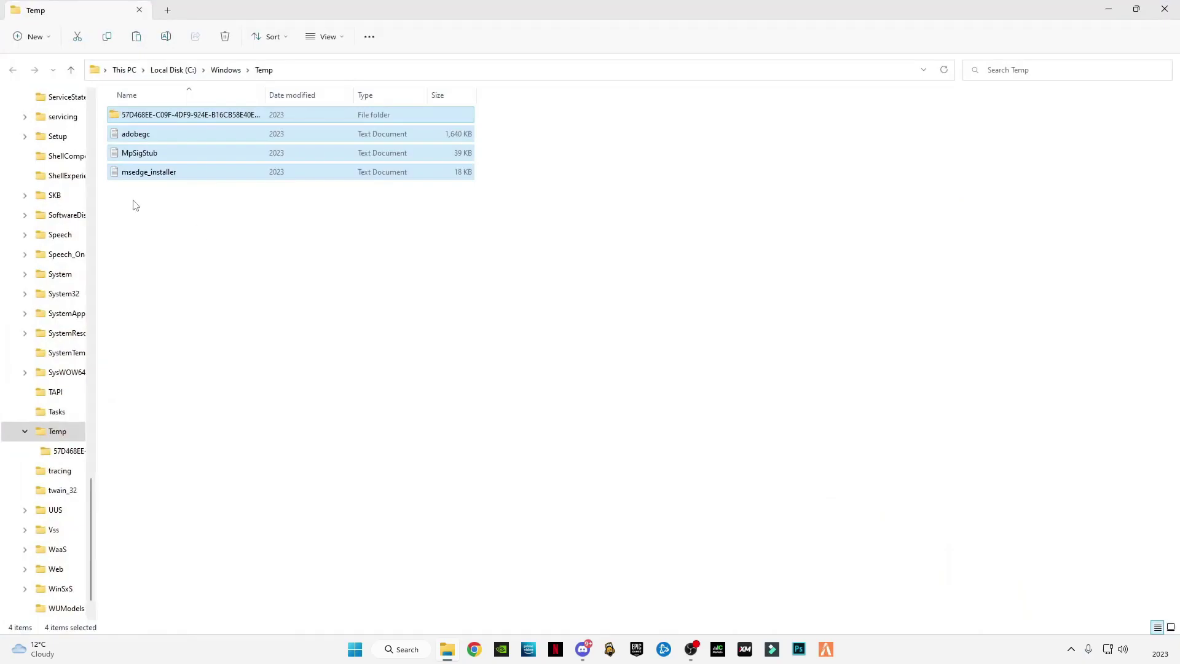
right_click(155, 167)
click(235, 178)
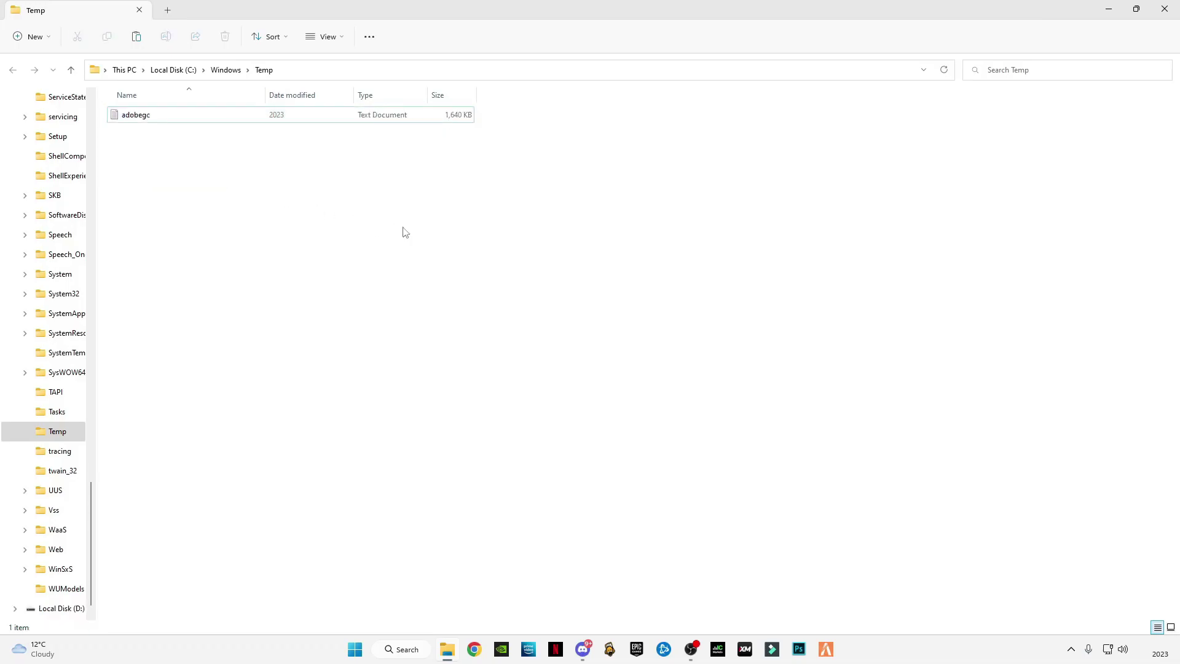
click(1165, 10)
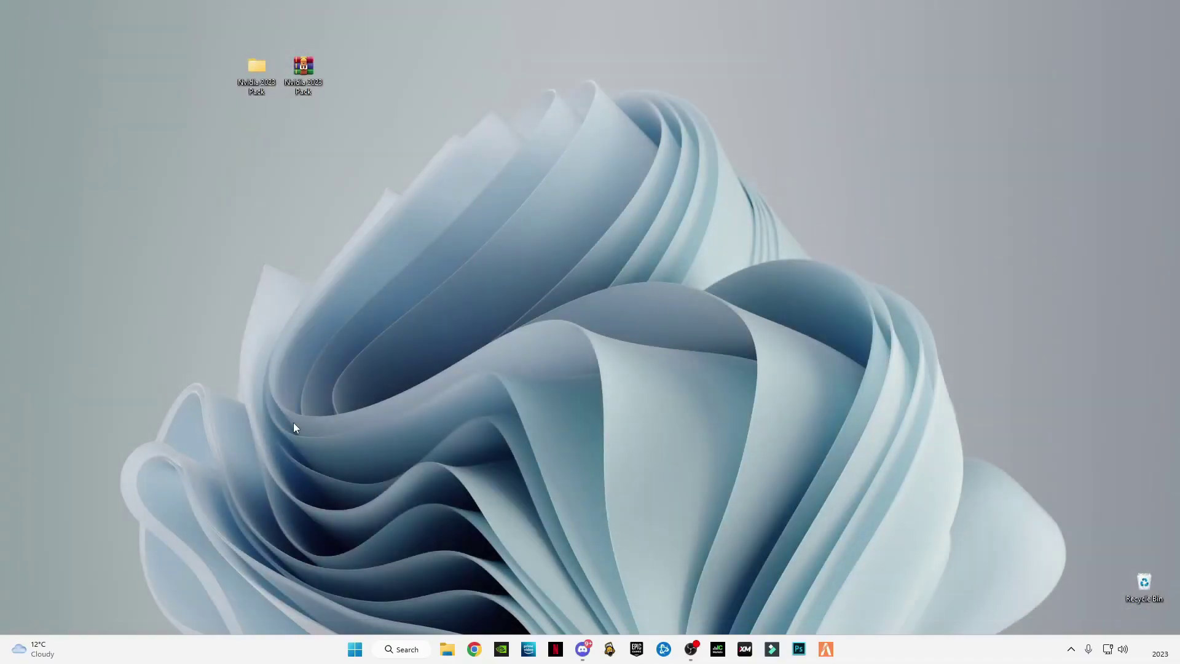
Step: Open the user account's temporary files folder by running %temp% from the Run dialog
key(super+r)
click(88, 569)
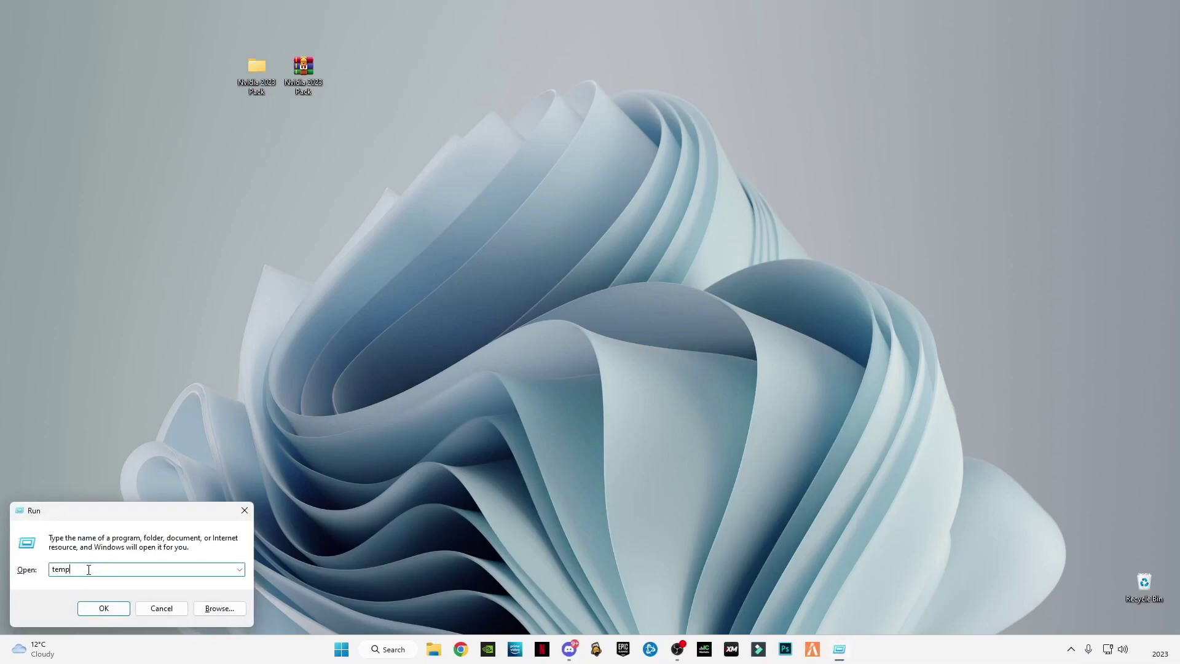
text(%)
text(%)
click(104, 608)
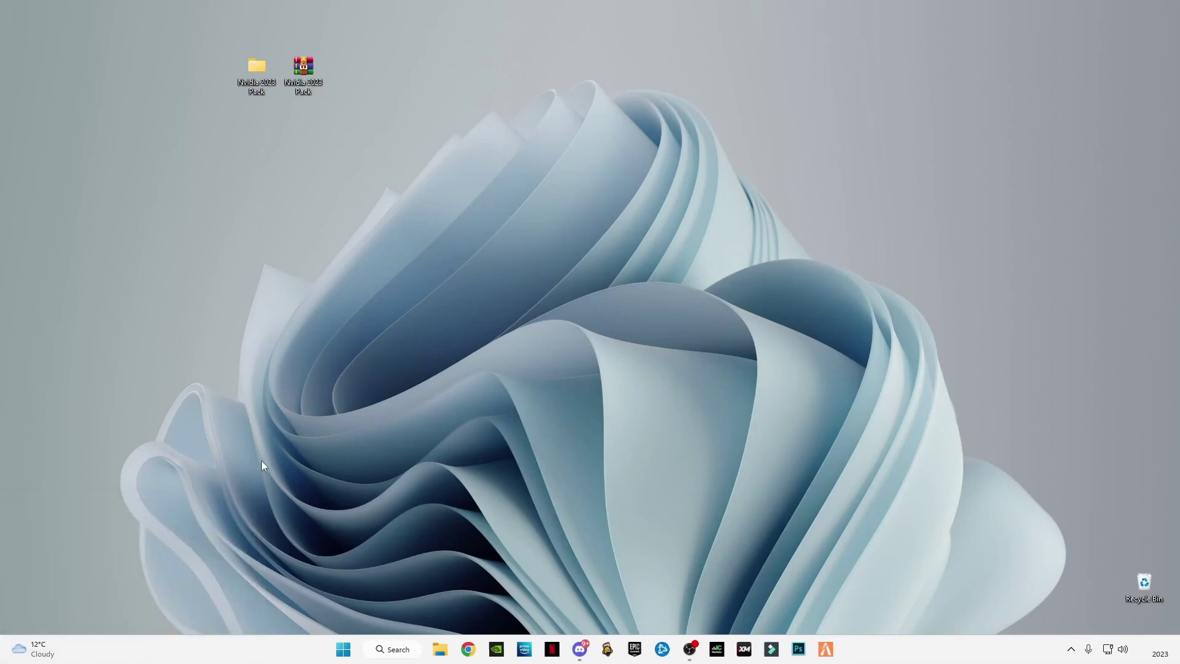
Step: Delete everything in the user's Temp folder, skipping all files in use, and close the window
key(ctrl+a)
right_click(155, 250)
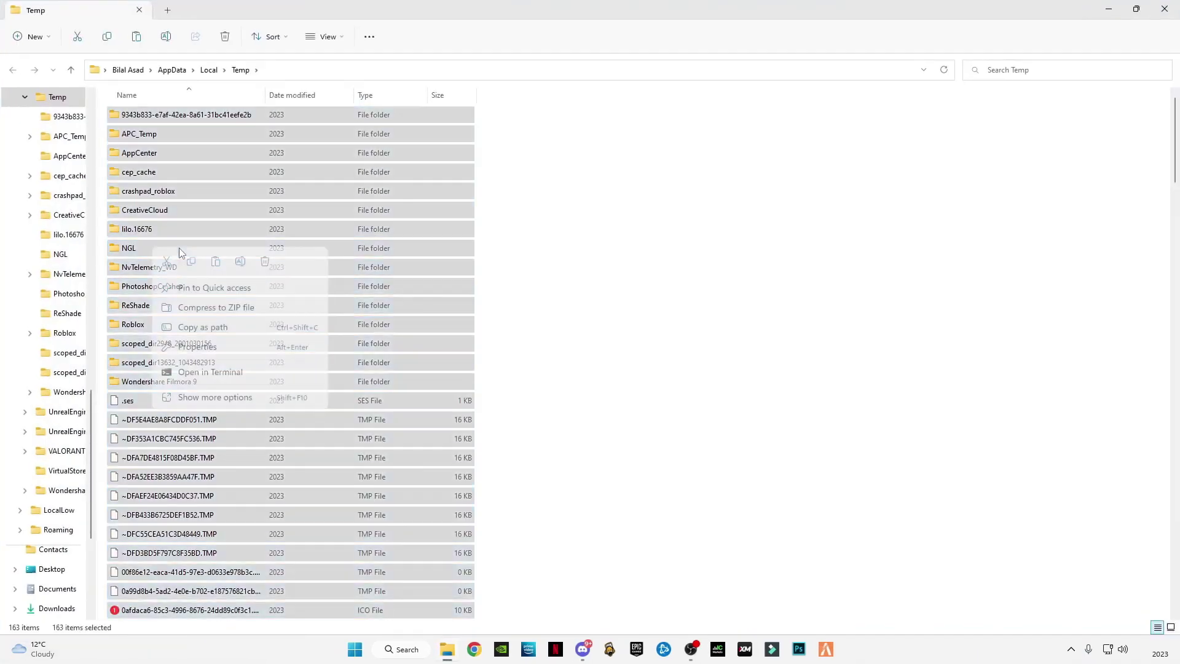
click(265, 262)
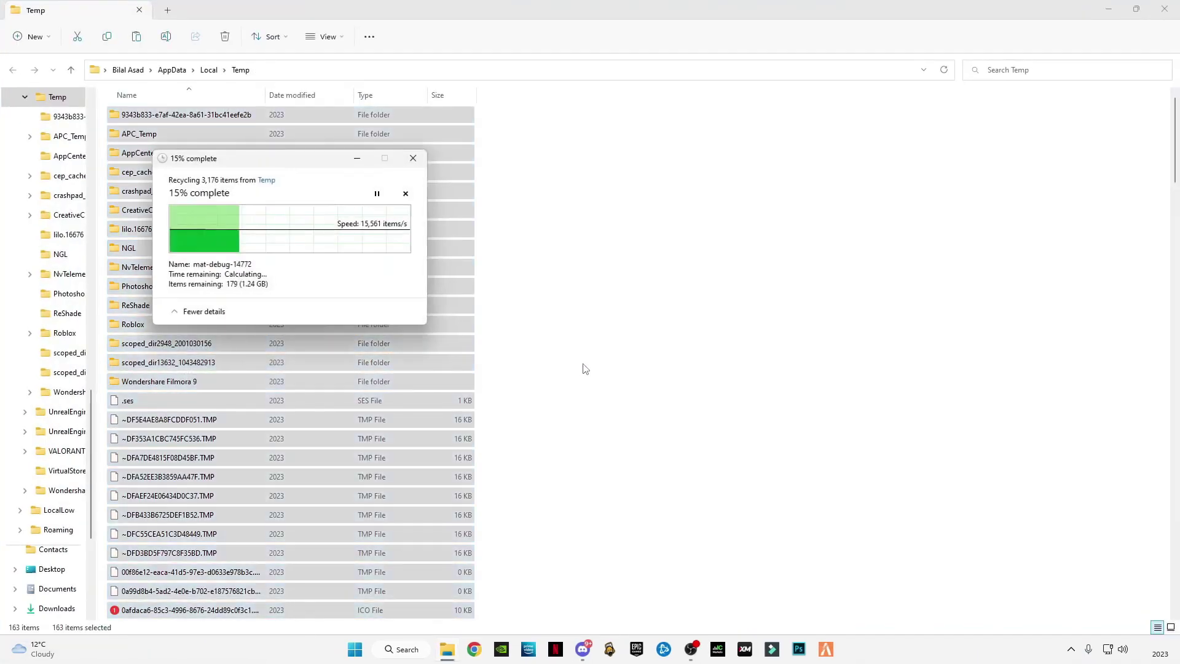
click(229, 264)
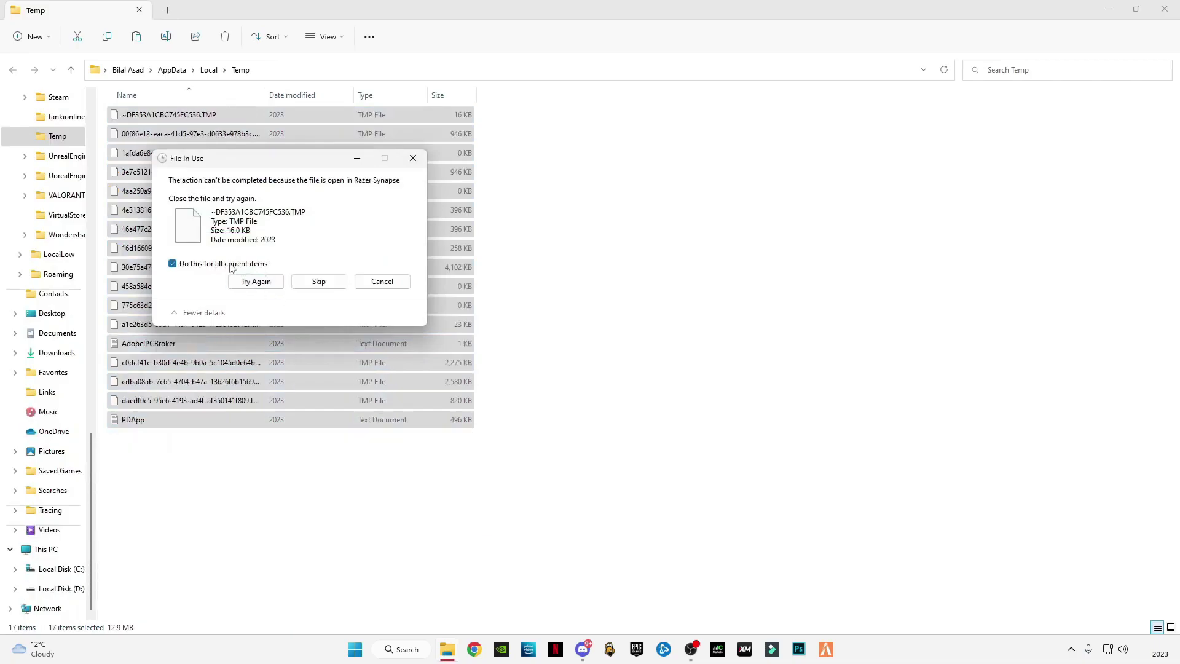
click(310, 288)
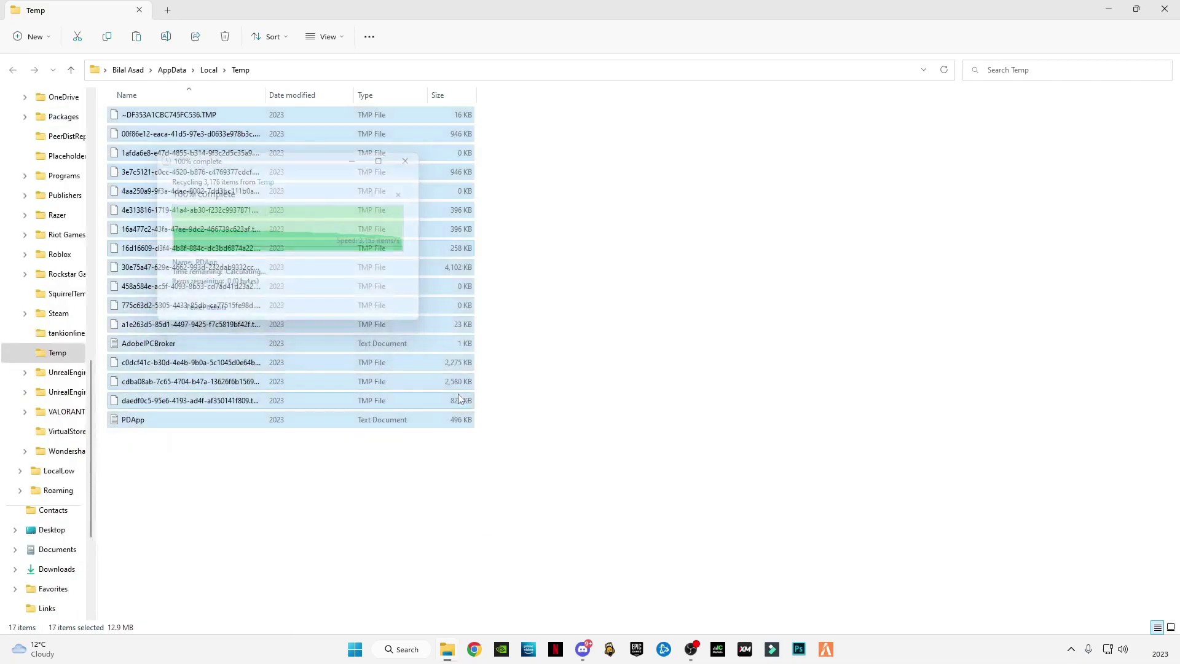
click(1165, 9)
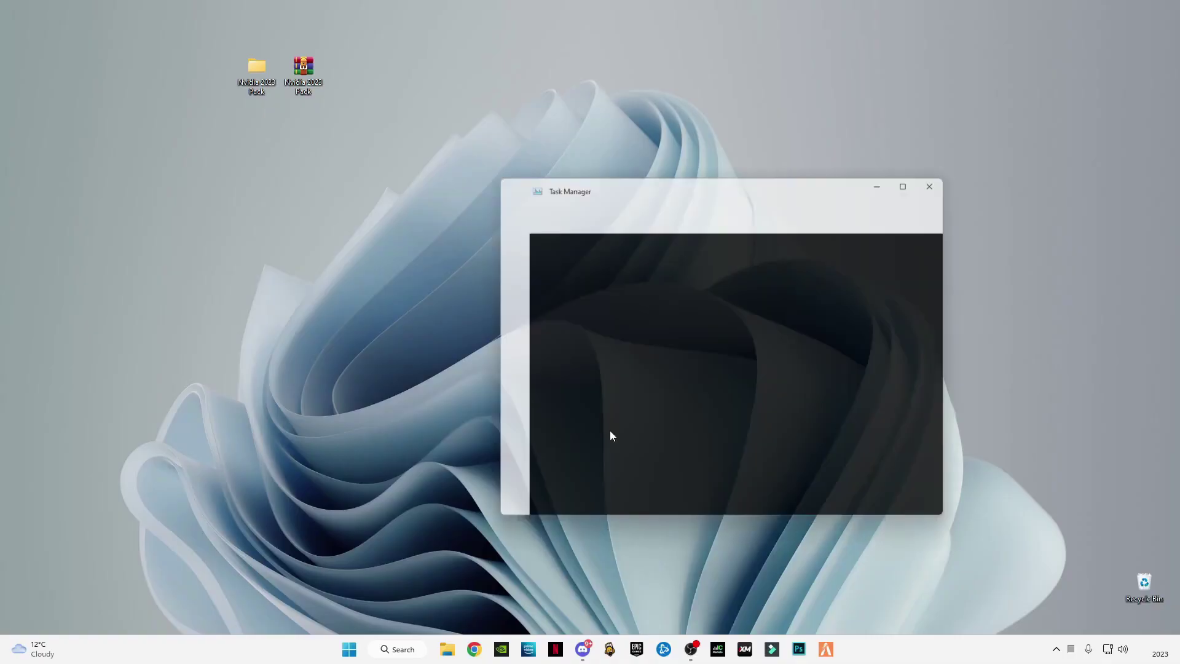
Step: Review which startup apps are enabled and their startup impact in Task Manager, then close it
drag(692, 180, 547, 157)
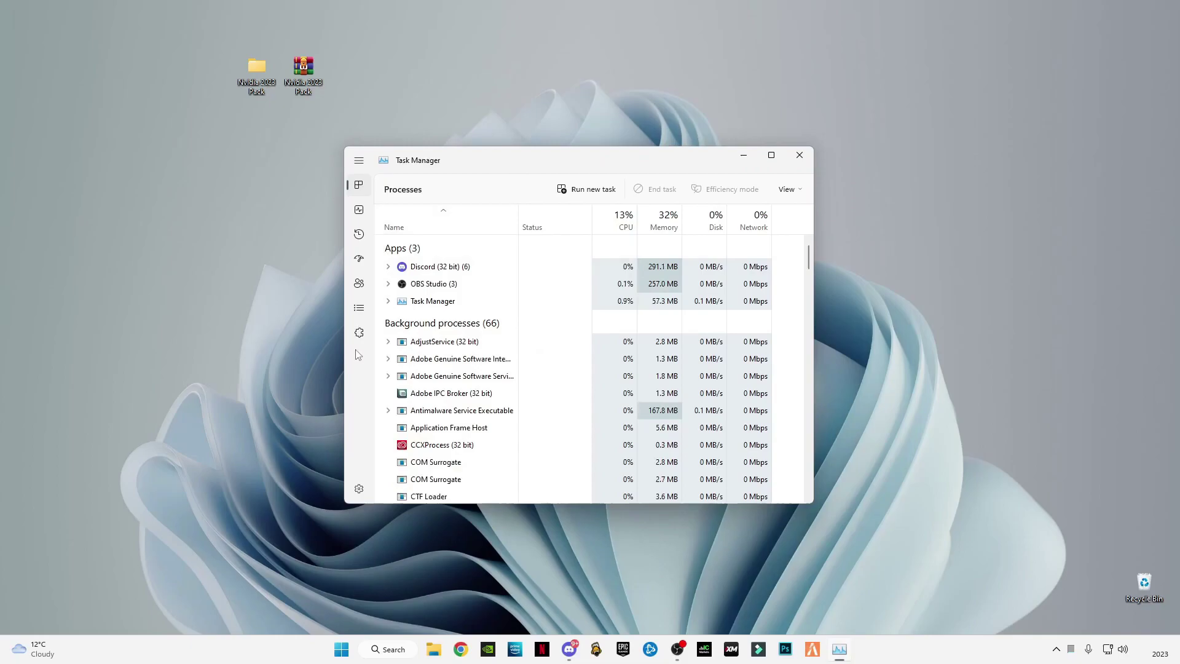
click(359, 261)
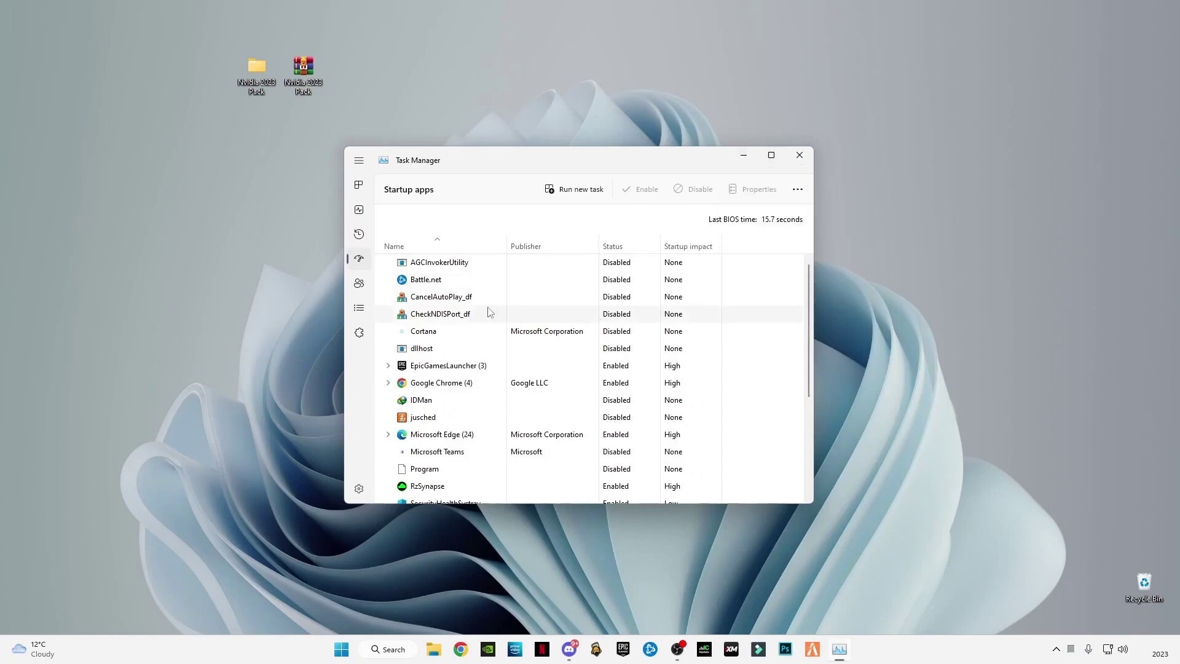
scroll(657, 328, down, 3)
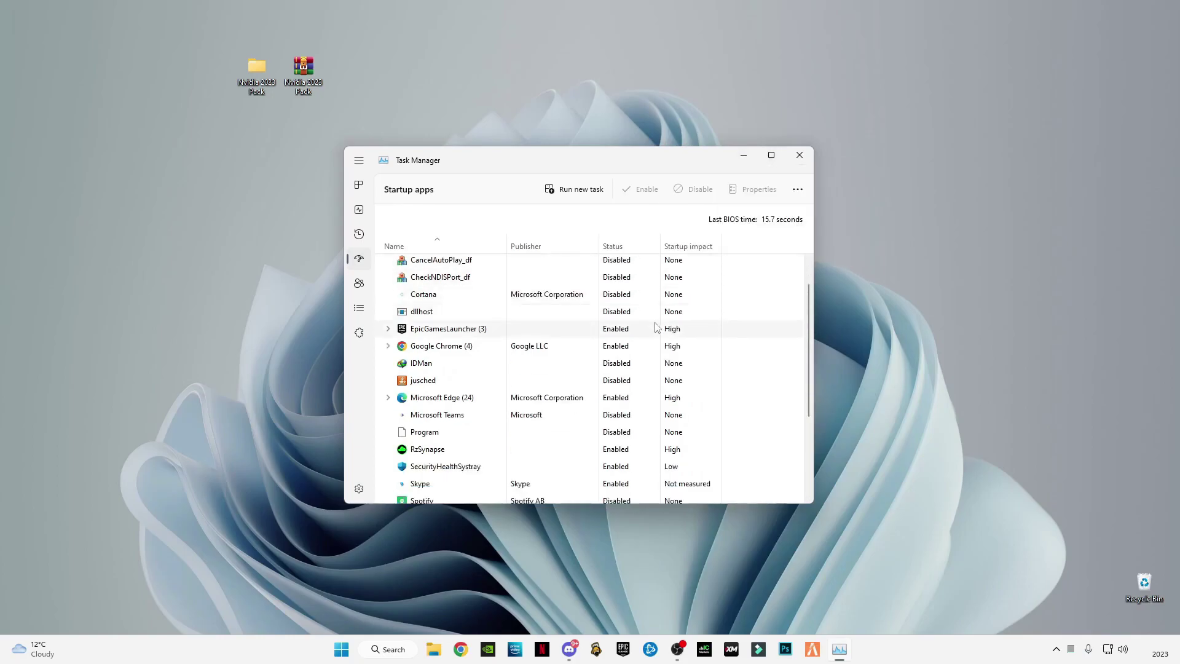
scroll(656, 328, down, 3)
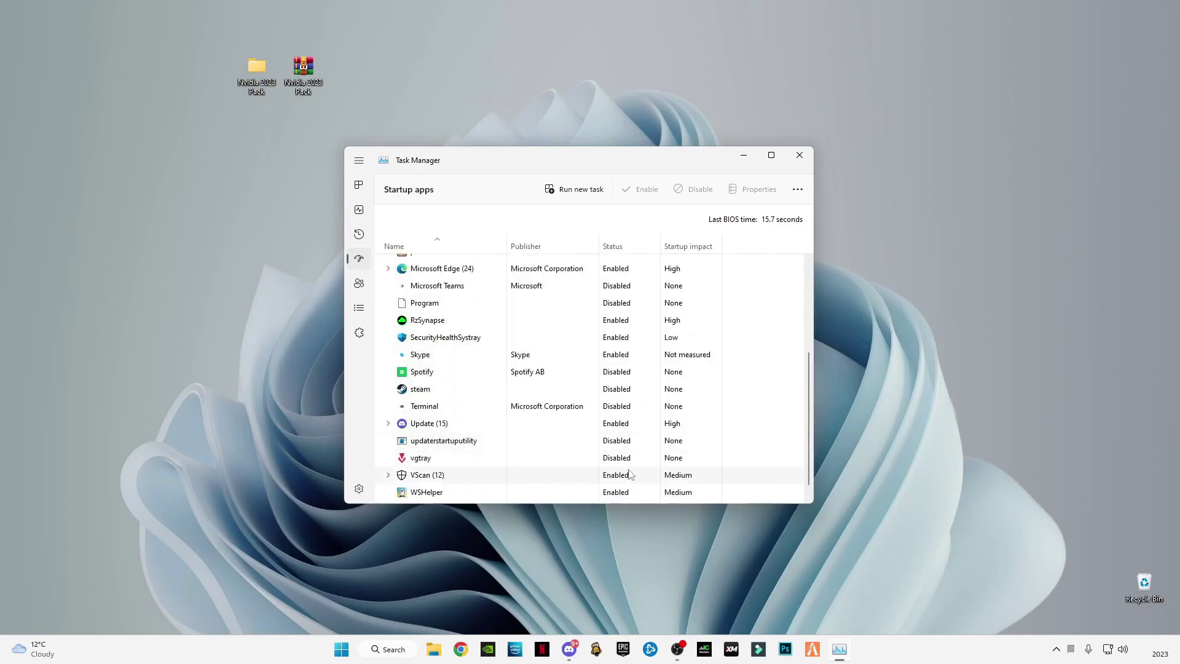
scroll(630, 474, up, 5)
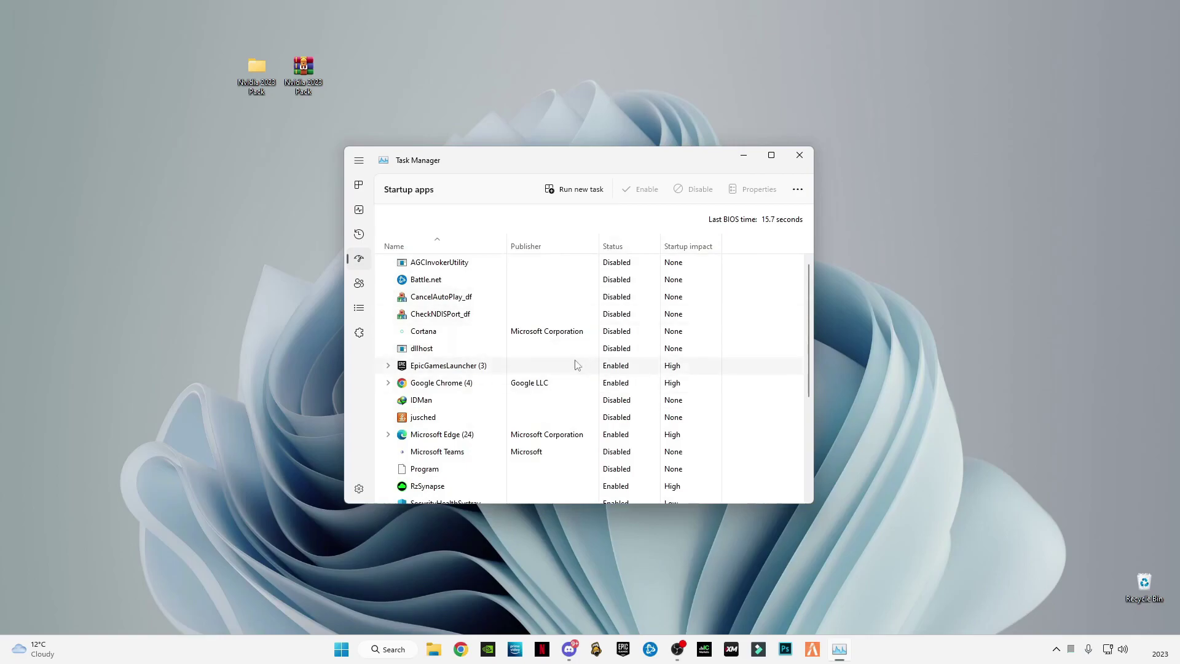
drag(720, 160, 613, 223)
click(692, 219)
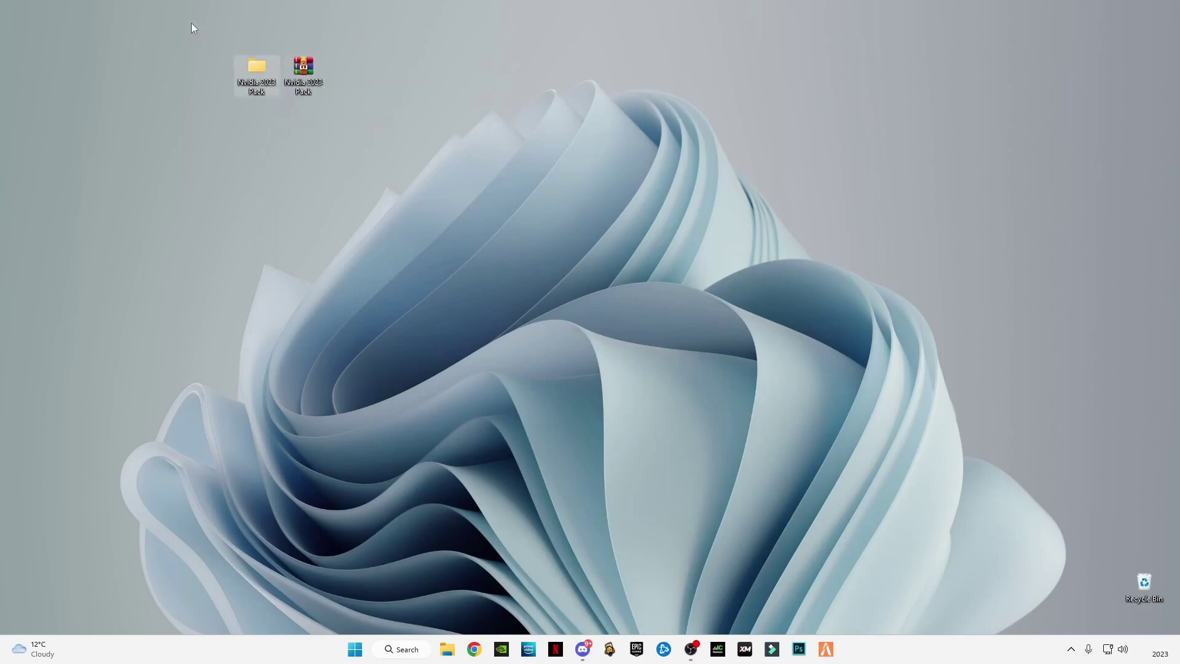
Step: Open the Nvidia 2023 Pack folder on the desktop and select its Low End PC subfolder
drag(190, 24, 278, 124)
click(289, 186)
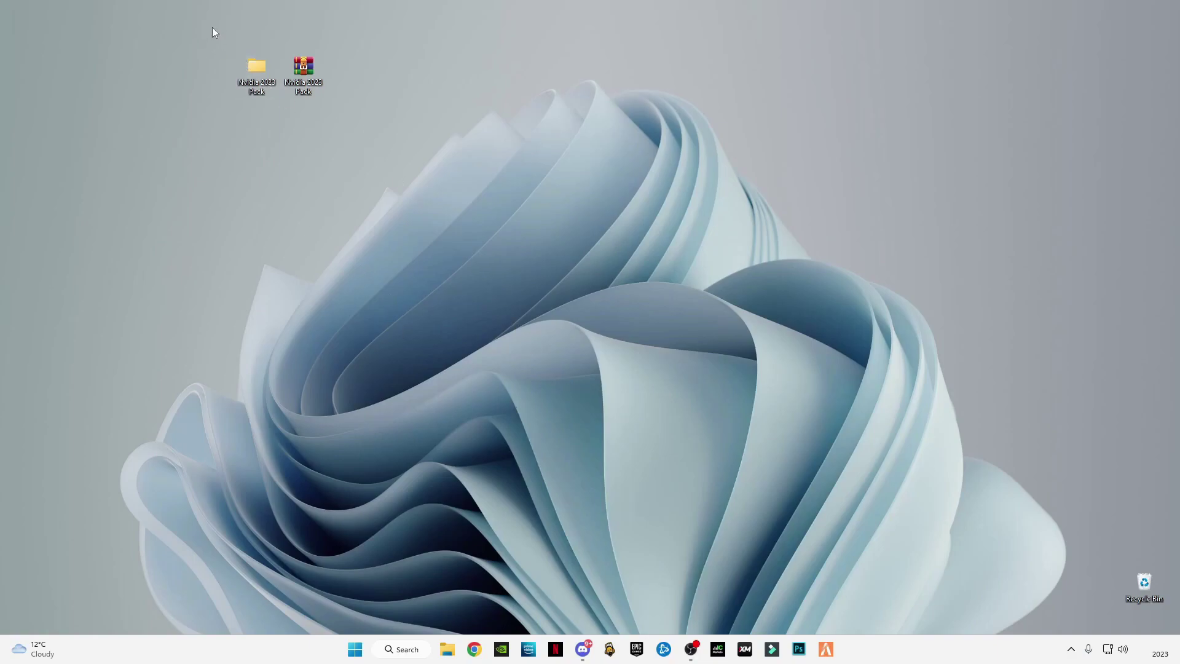
double_click(256, 68)
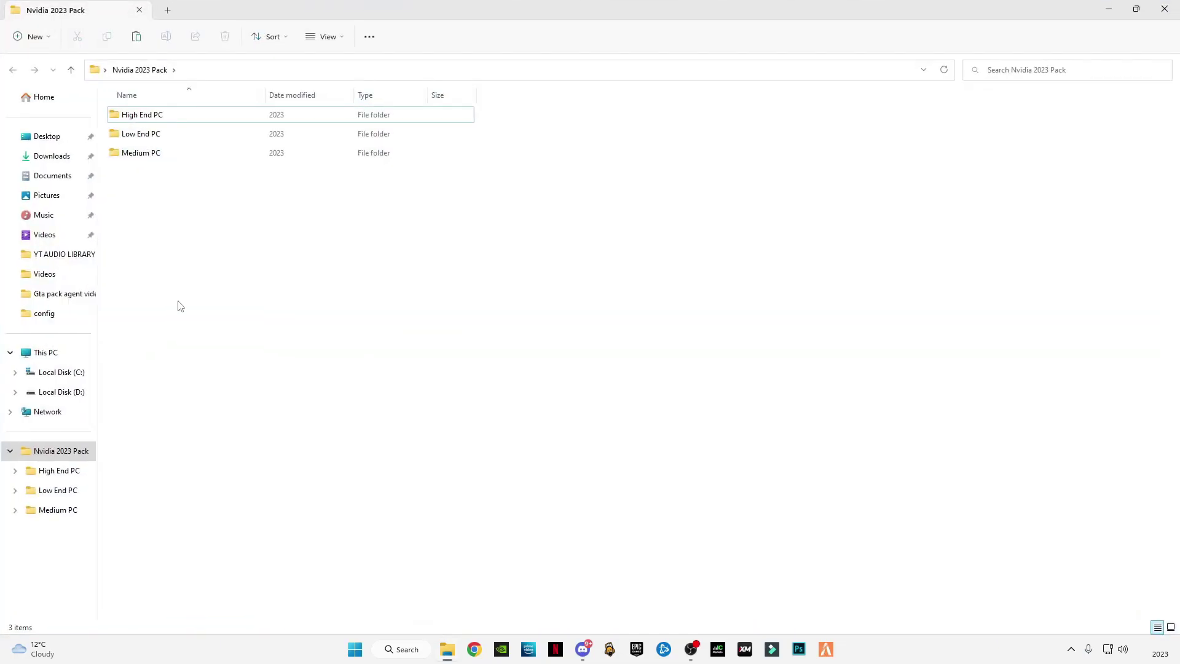
drag(178, 302, 146, 225)
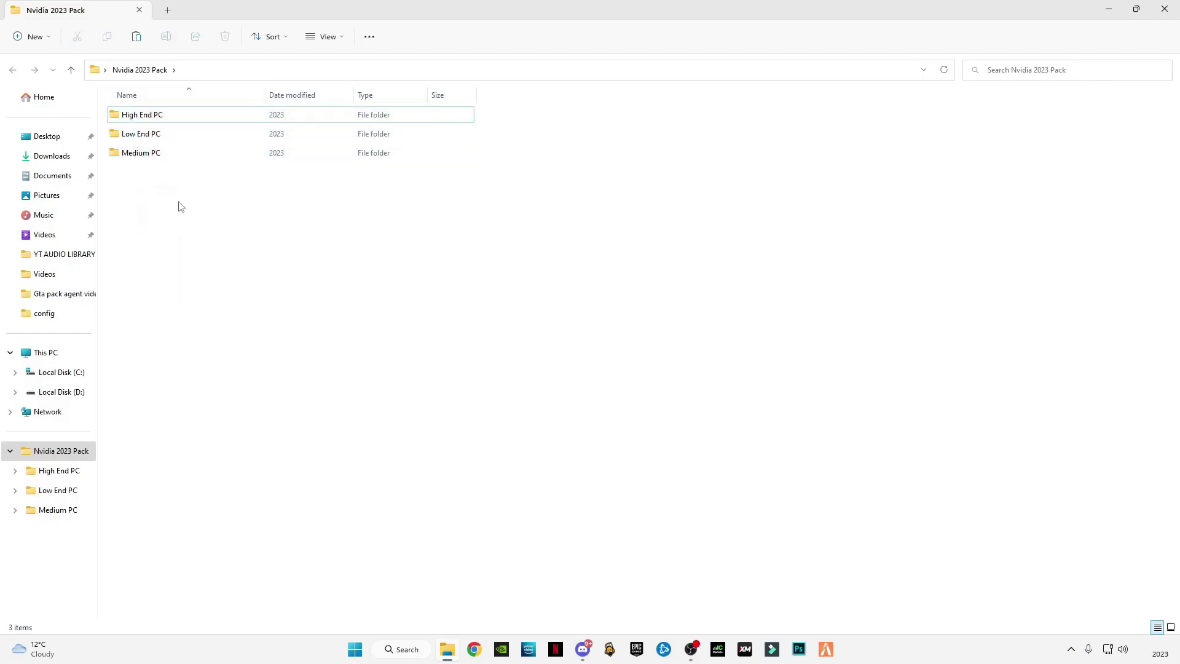
click(151, 135)
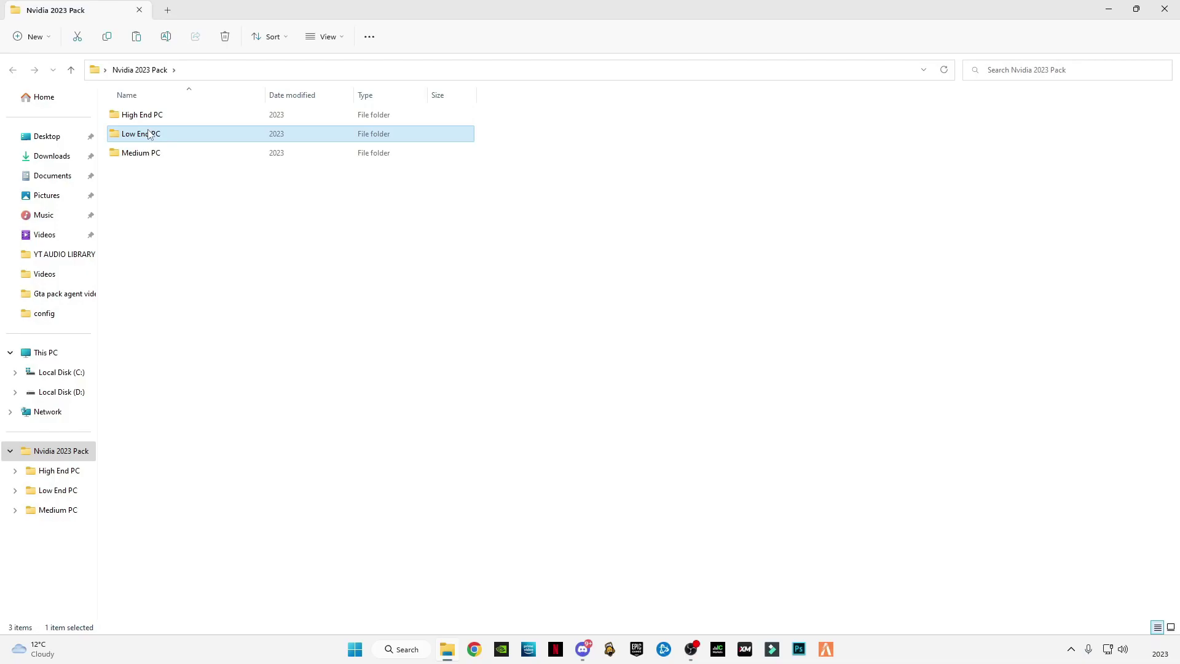
mouse_move(147, 136)
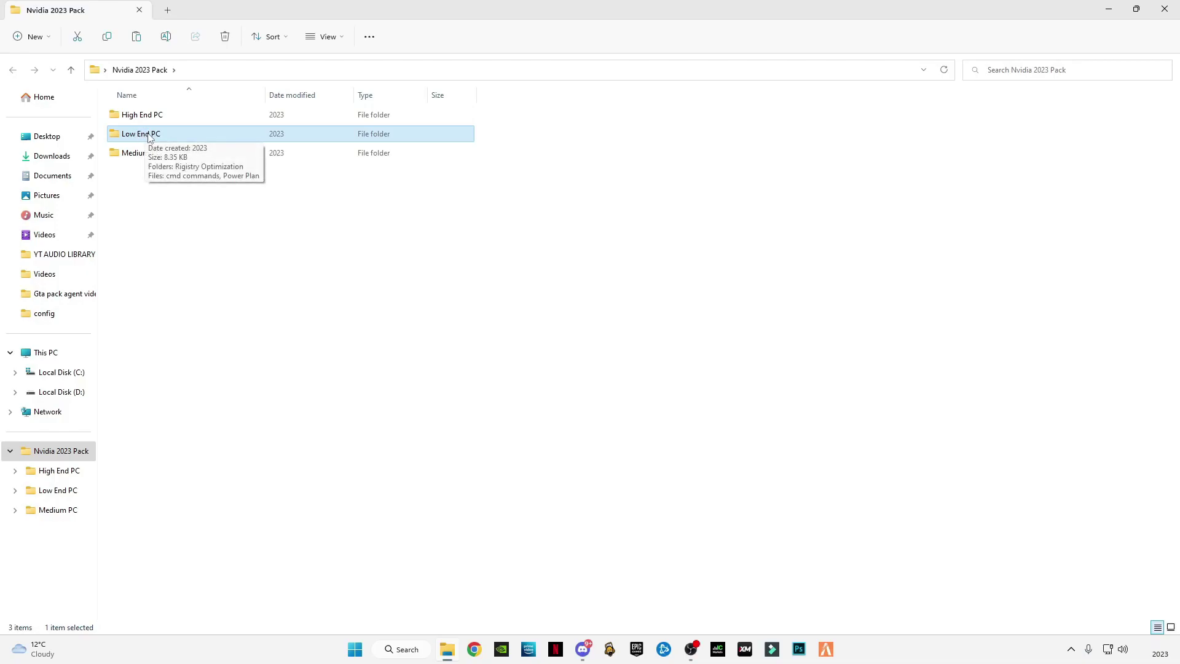
Step: Merge the CPU boost registry file from Low End PC's Rigistry Optimization > CPU Speed Boost folder into the registry
double_click(148, 136)
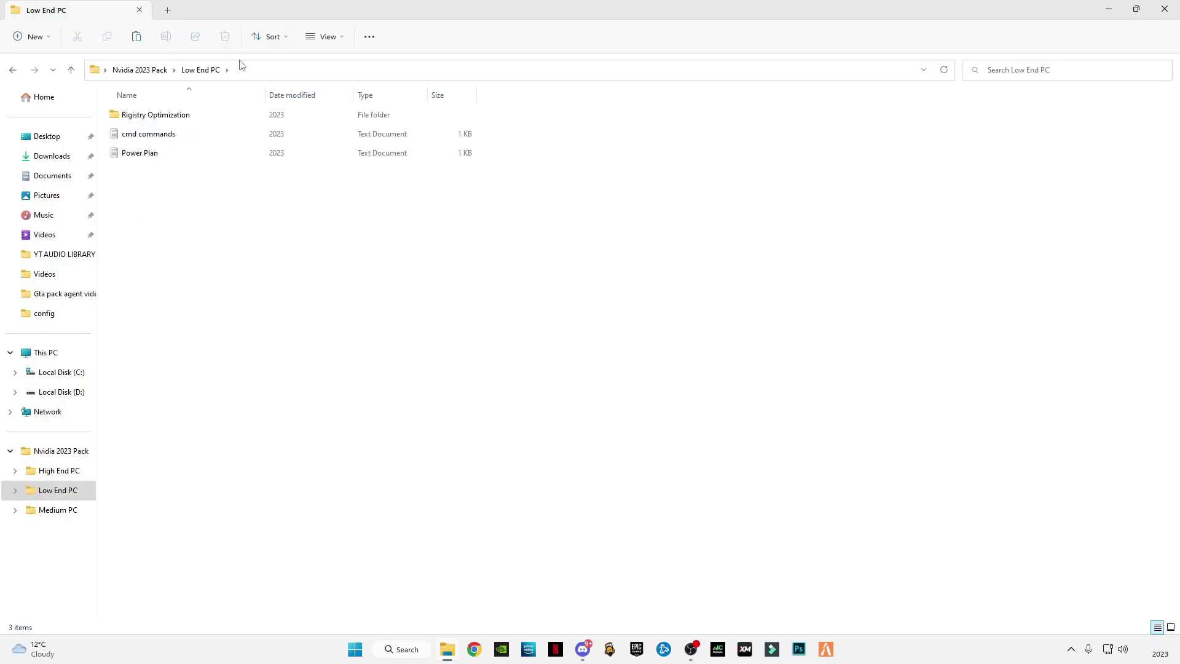
click(136, 121)
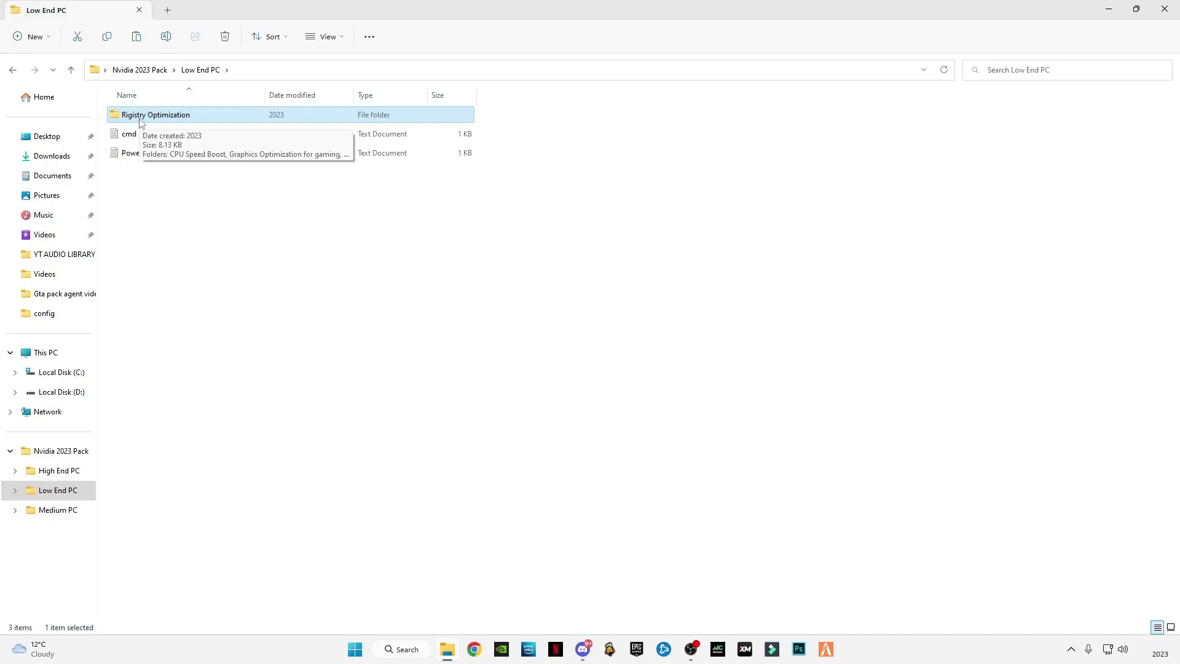
double_click(140, 121)
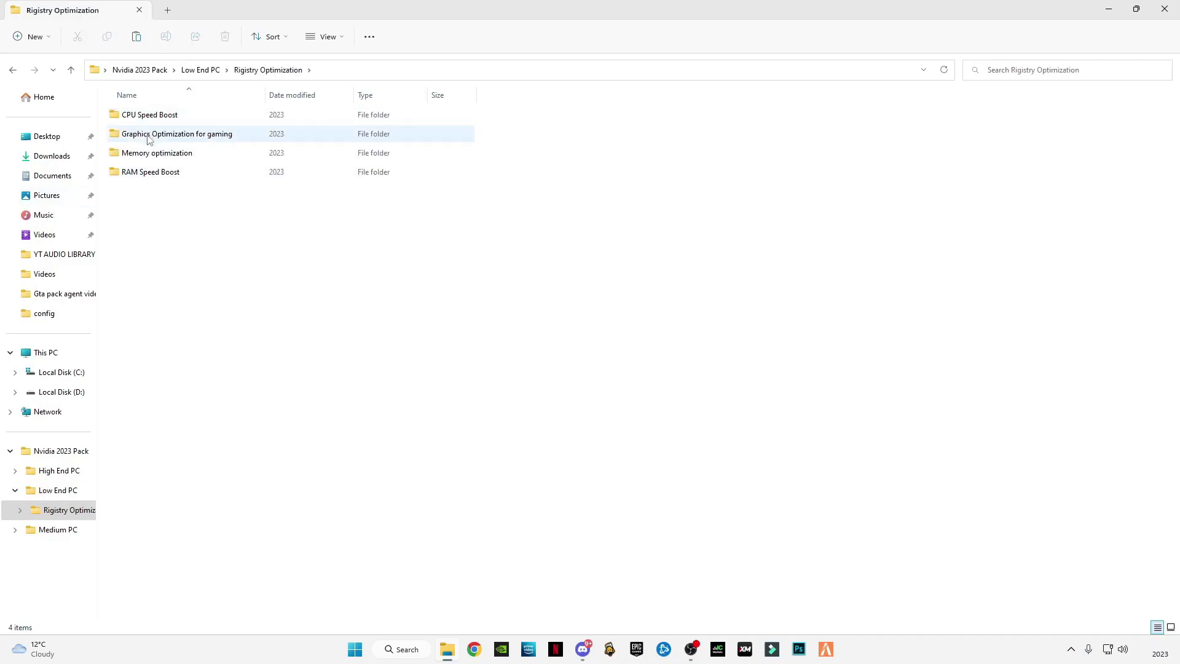
double_click(152, 115)
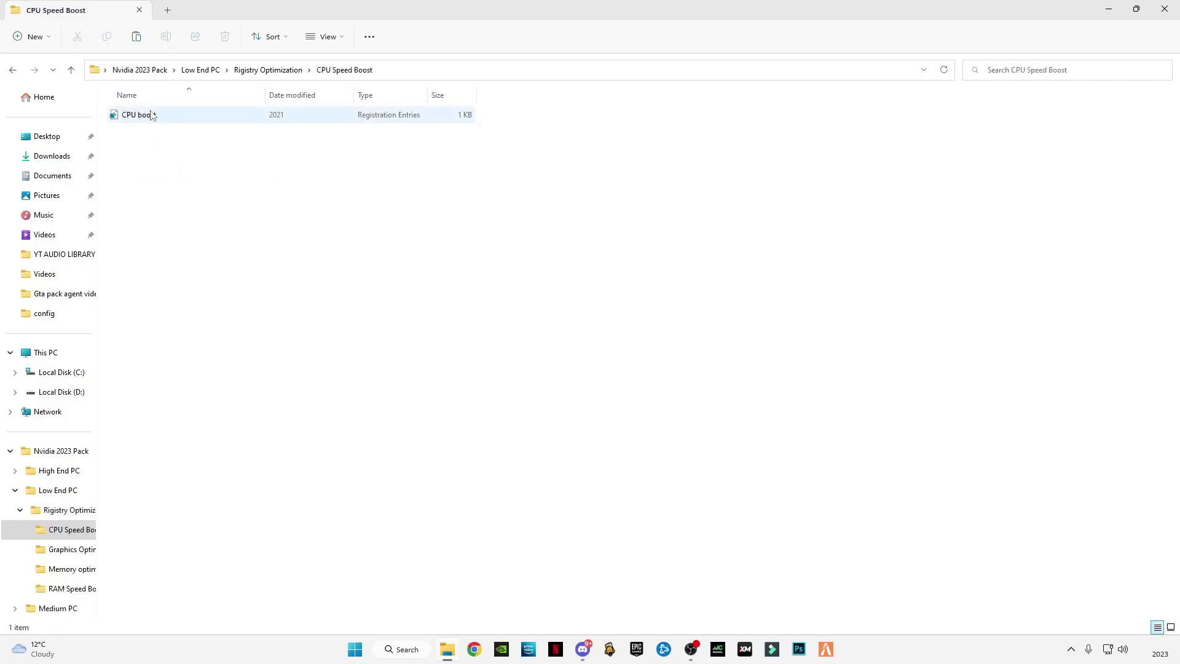
right_click(140, 120)
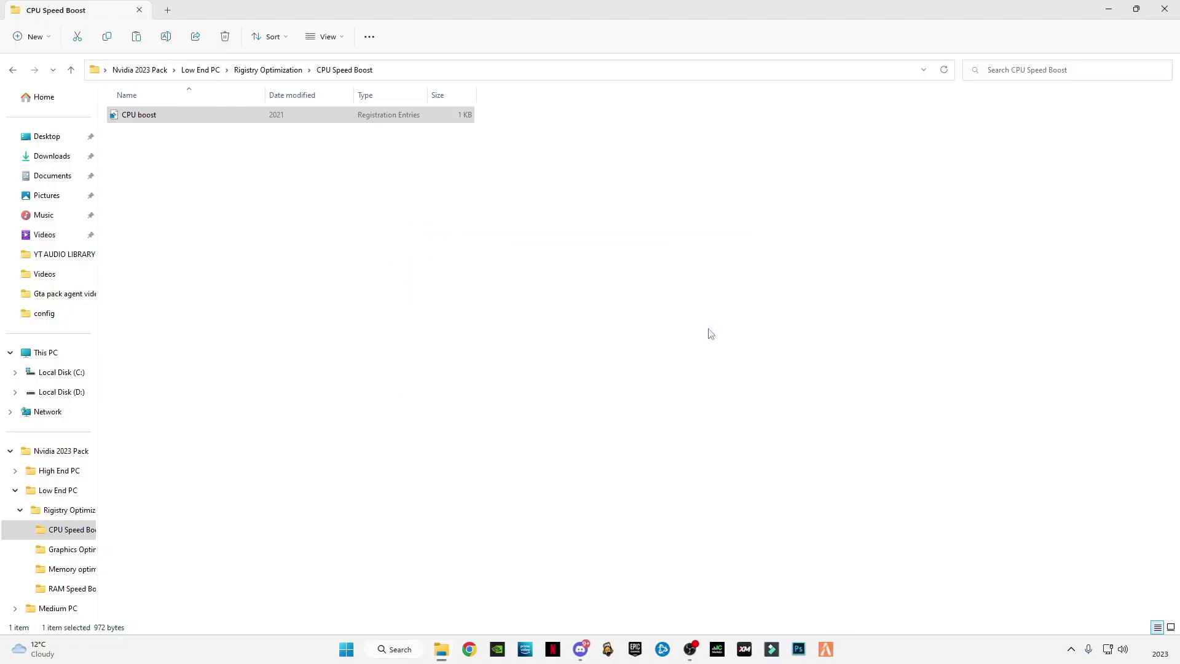
Step: Merge the Graphics Optimize and meamory optimze registry files from their Rigistry Optimization subfolders into the registry
click(12, 70)
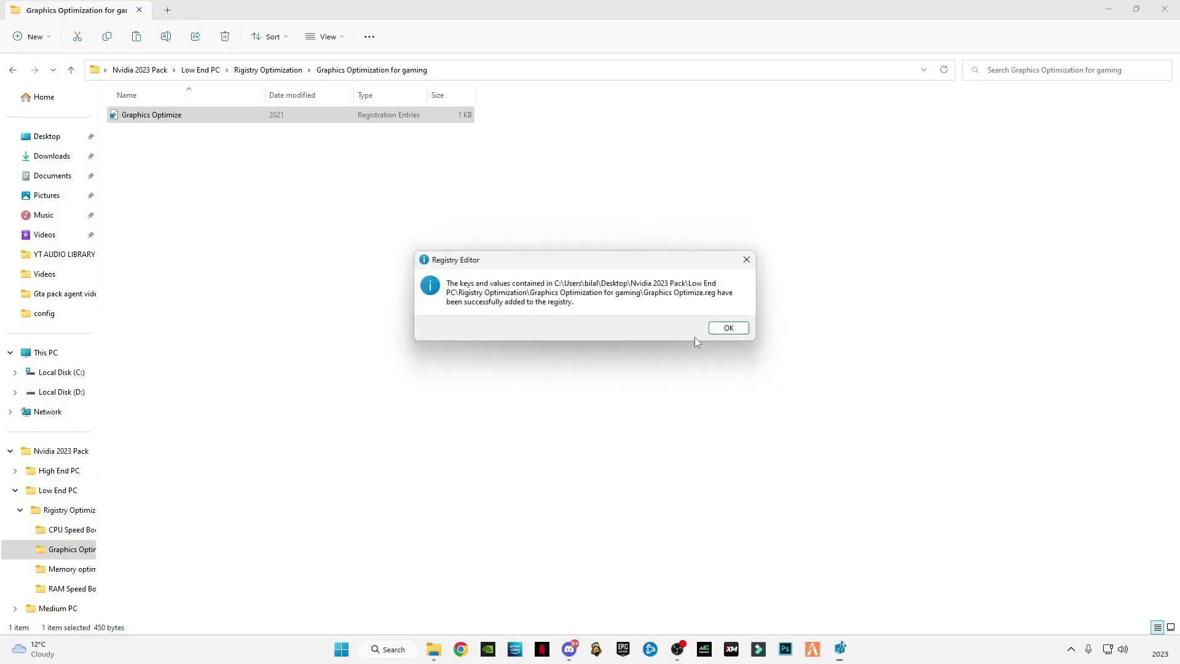
click(730, 328)
click(12, 71)
double_click(139, 154)
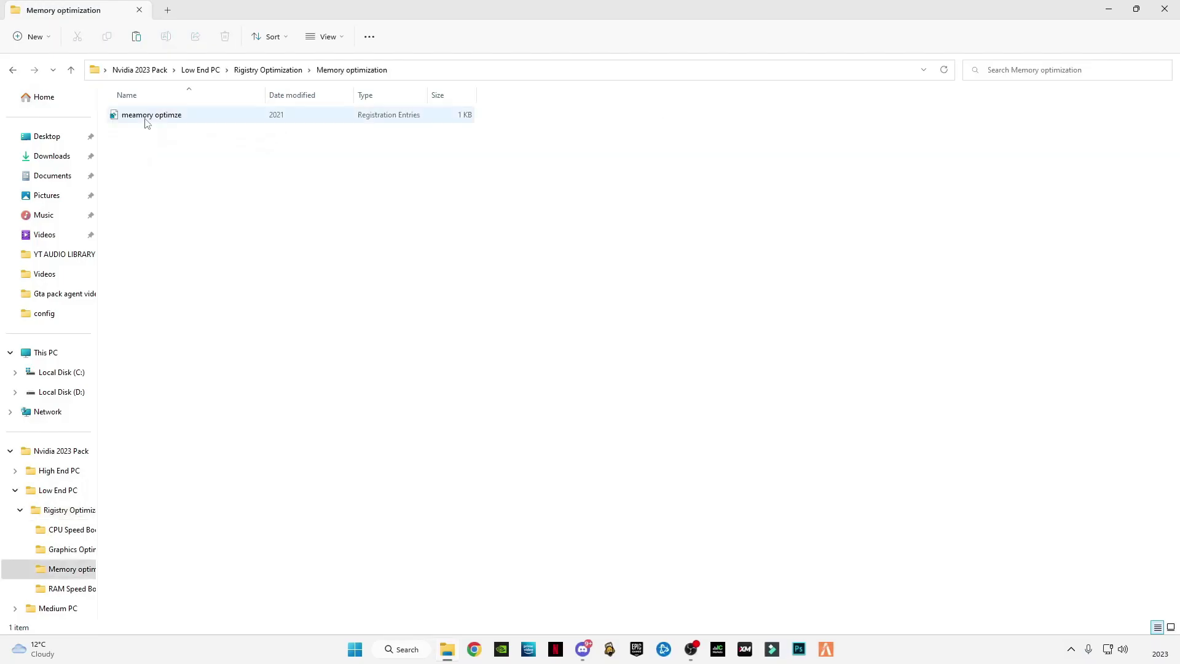
double_click(147, 117)
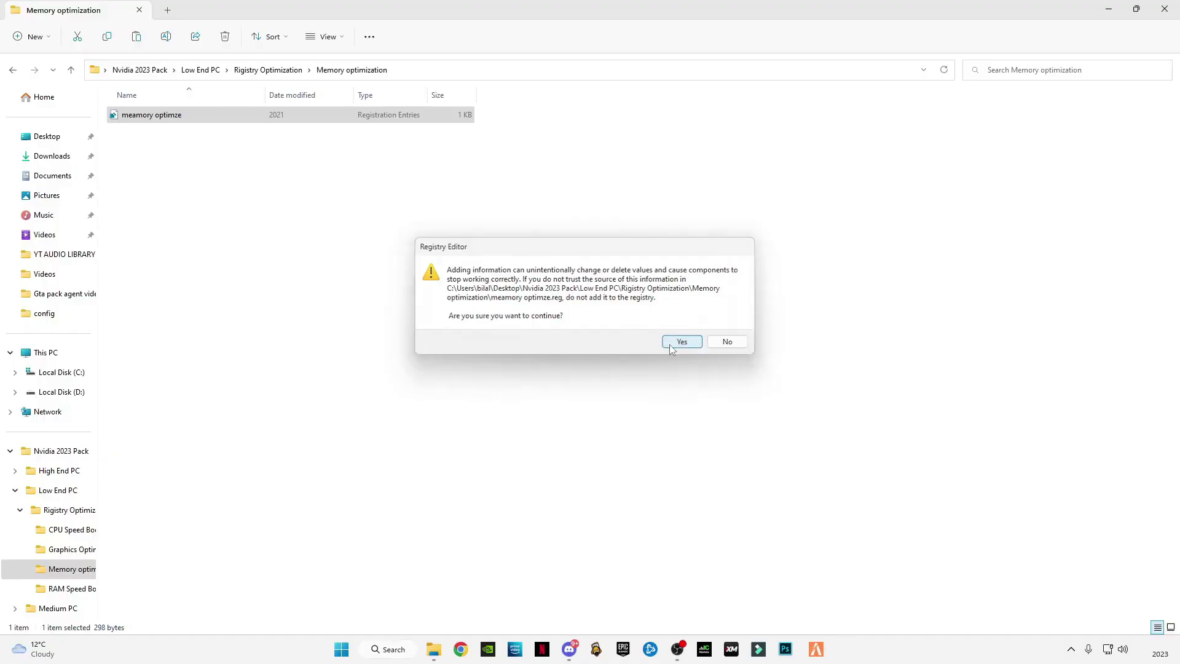
click(672, 342)
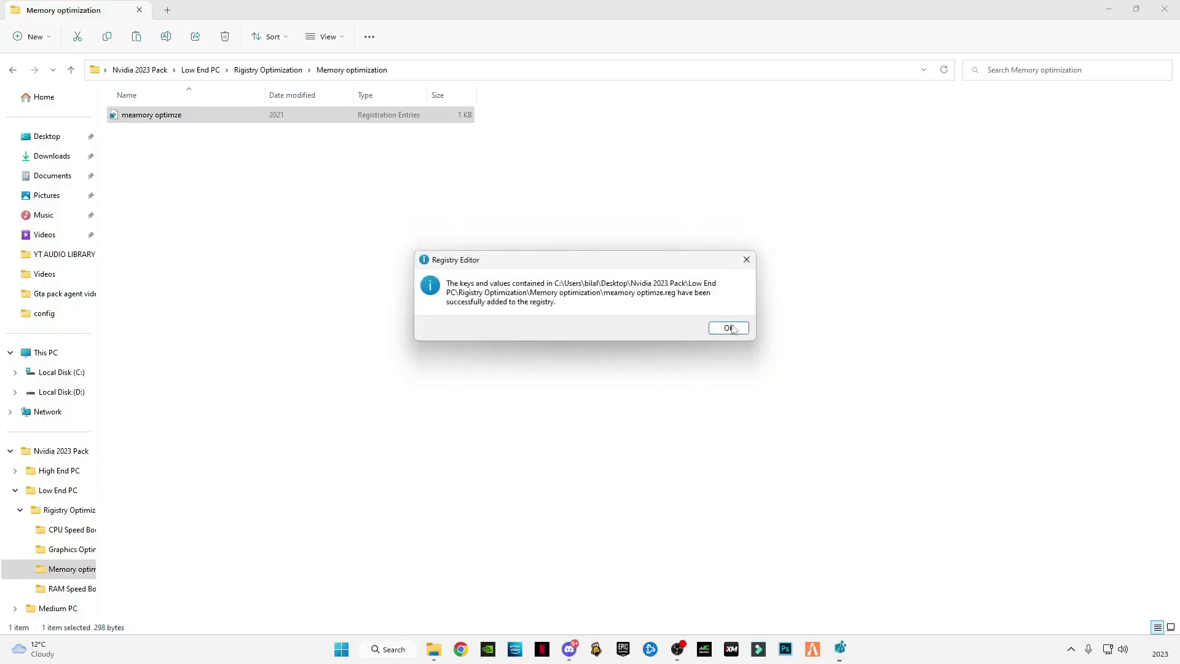
click(732, 327)
Step: Merge the RAM boost file from the RAM Speed Boost folder into the registry and return to the Low End PC folder
click(12, 71)
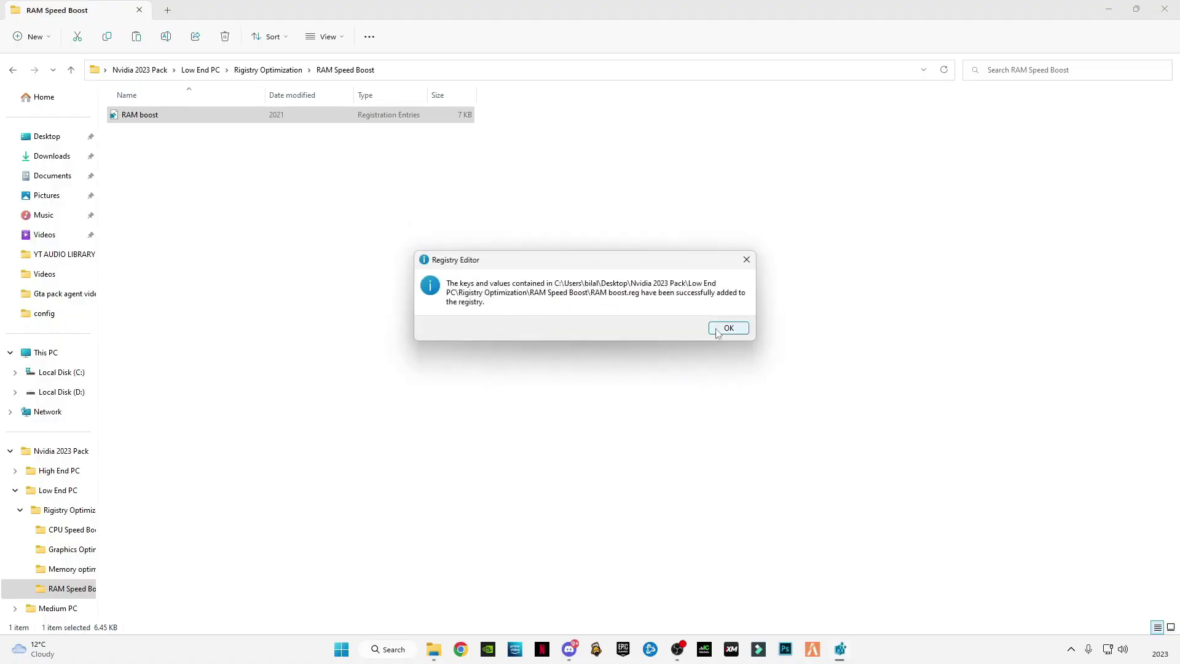
click(717, 330)
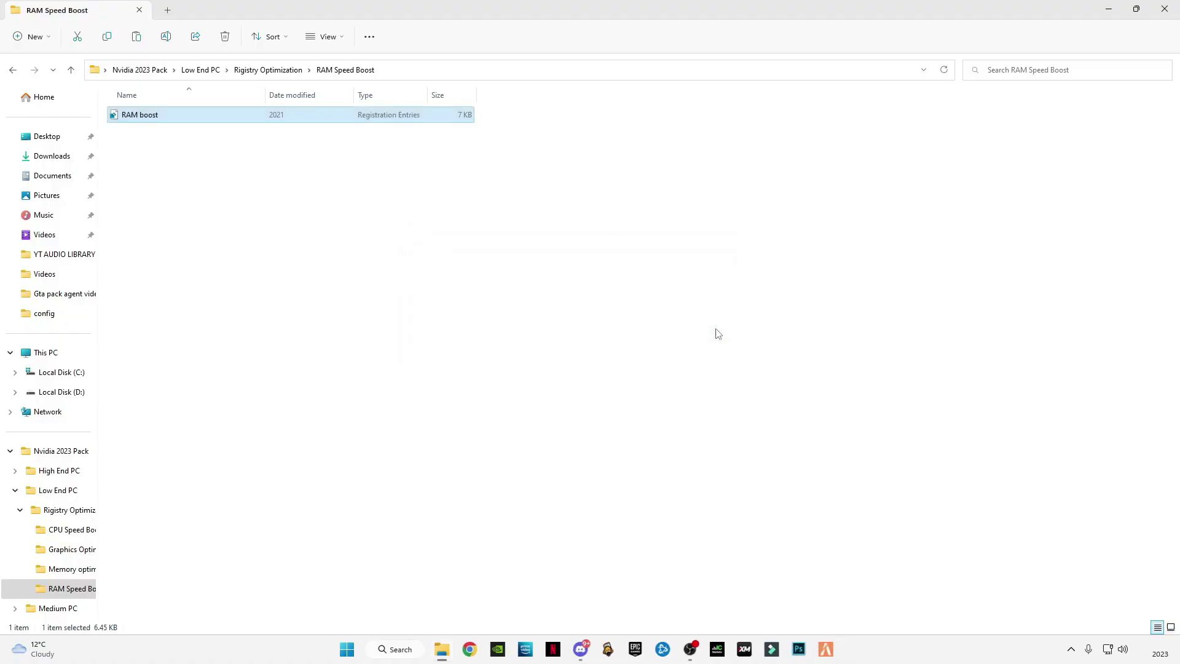
click(10, 72)
click(10, 72)
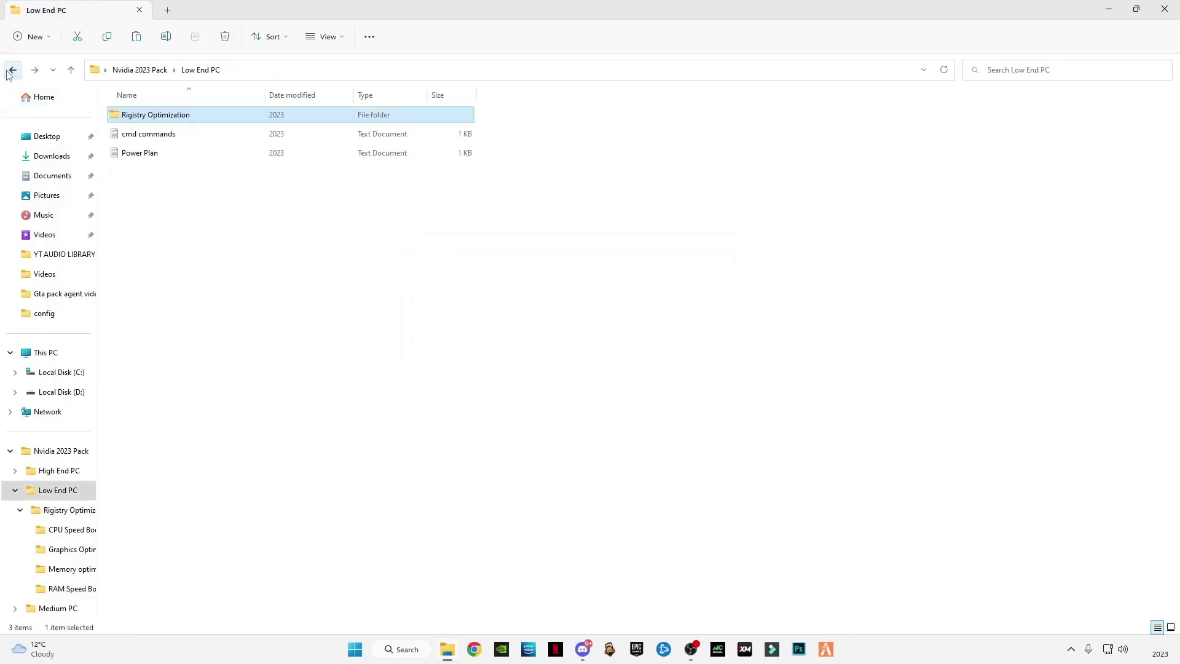
Step: Open the cmd commands text file and copy its two fsutil commands and the bcdedit command
double_click(146, 139)
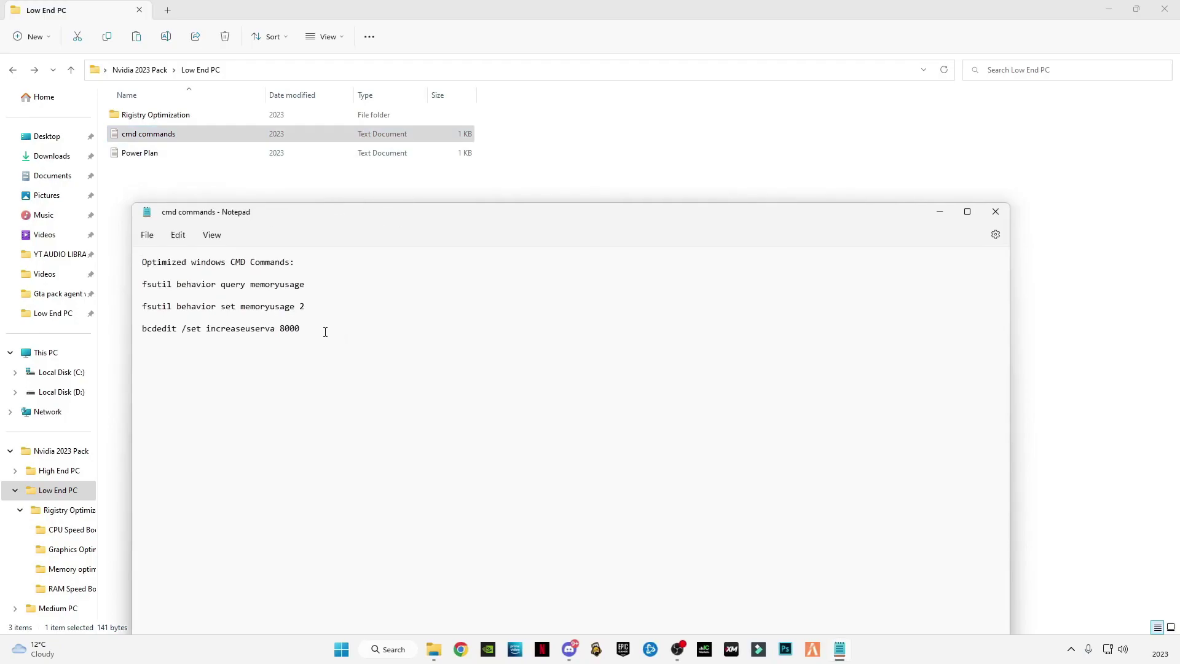
drag(325, 332, 137, 286)
right_click(155, 283)
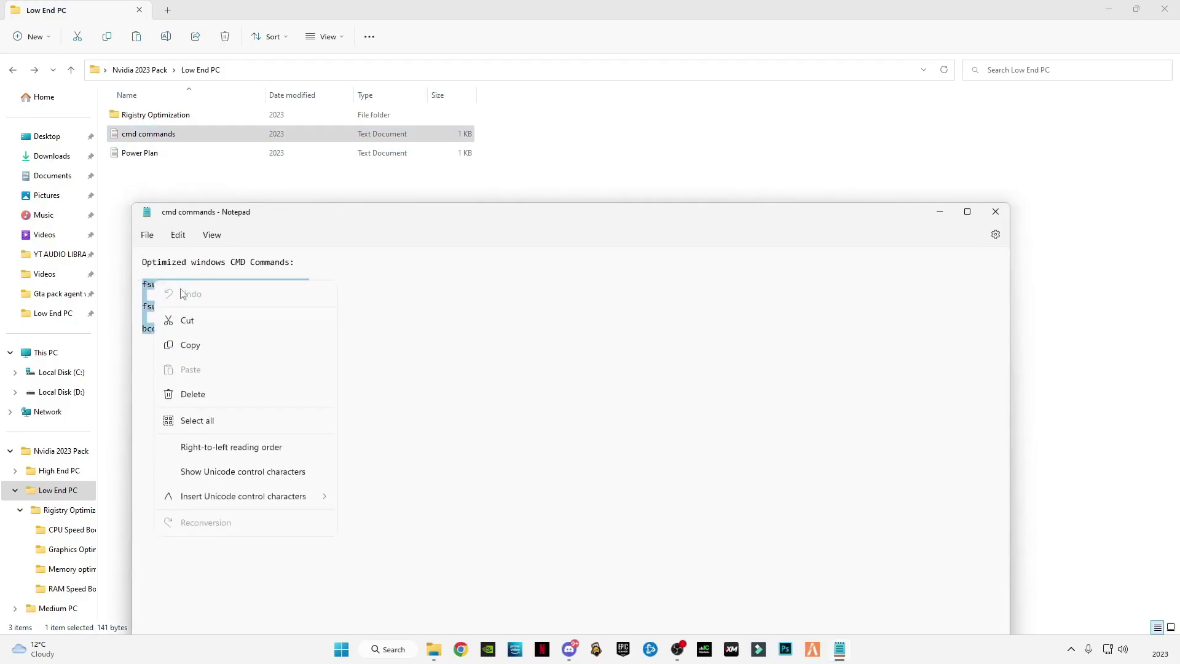
click(190, 345)
Step: Search Windows for cmd and start Command Prompt as administrator
click(391, 652)
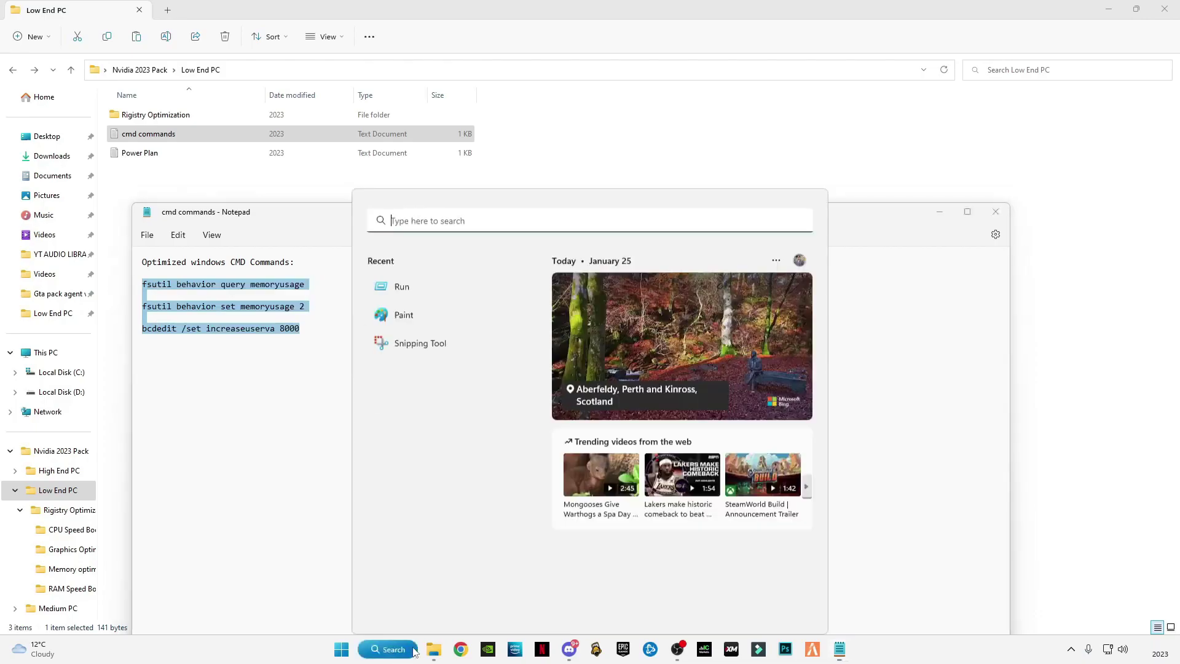
text(cmd)
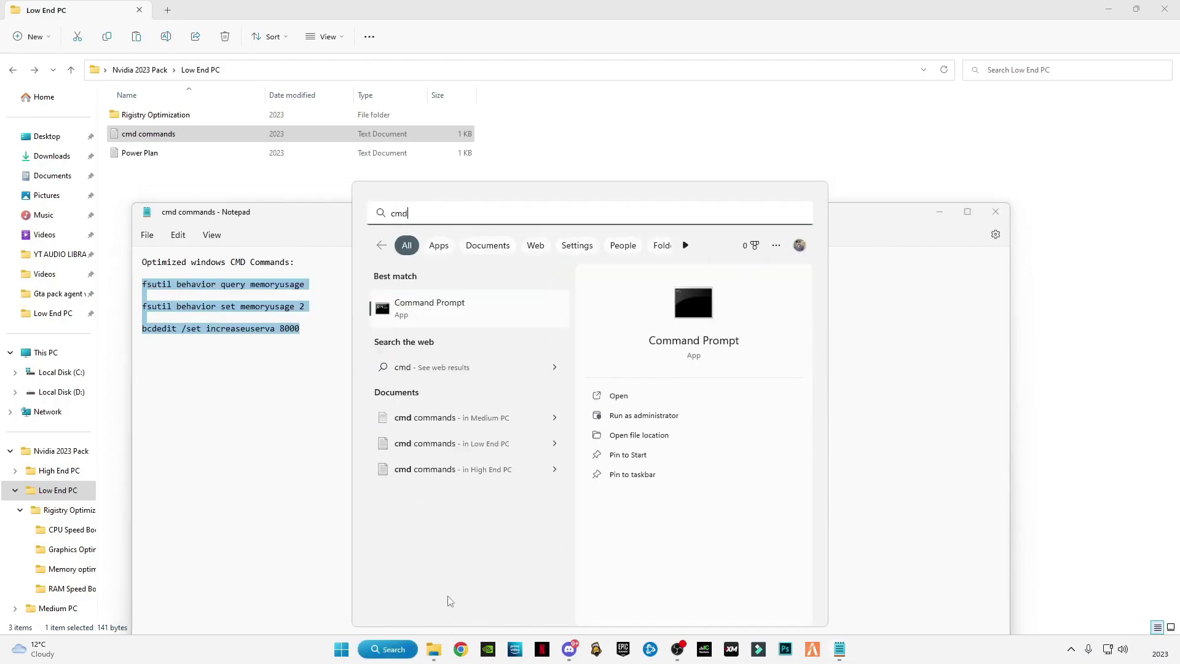
right_click(409, 312)
click(414, 322)
right_click(416, 307)
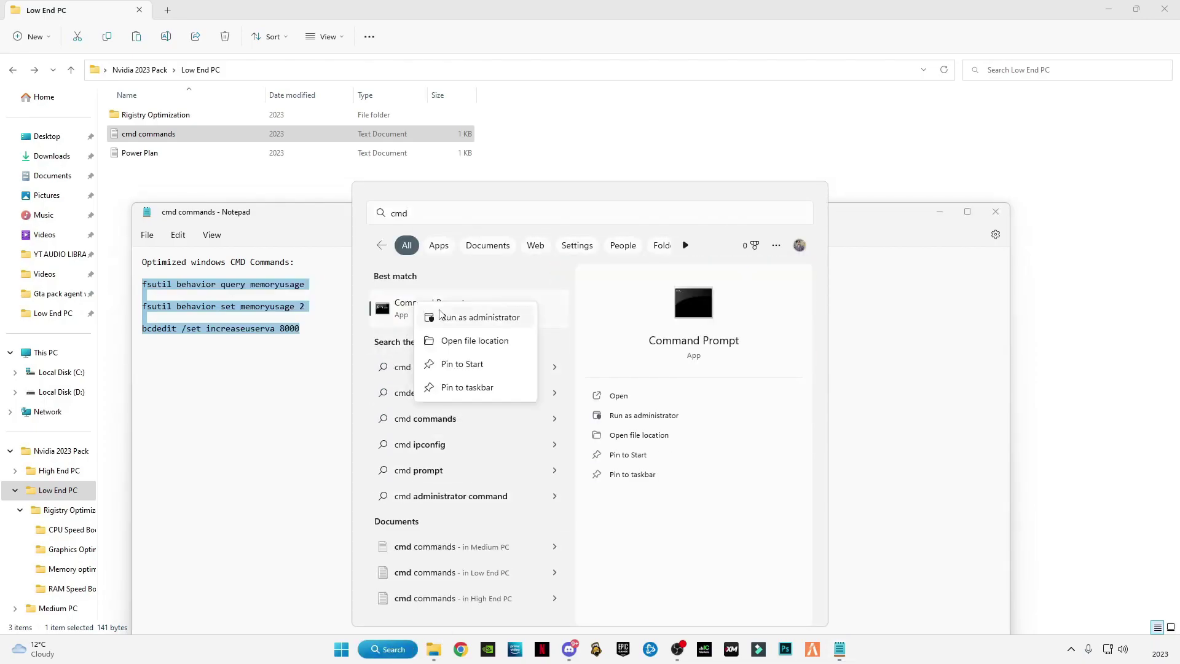
click(452, 317)
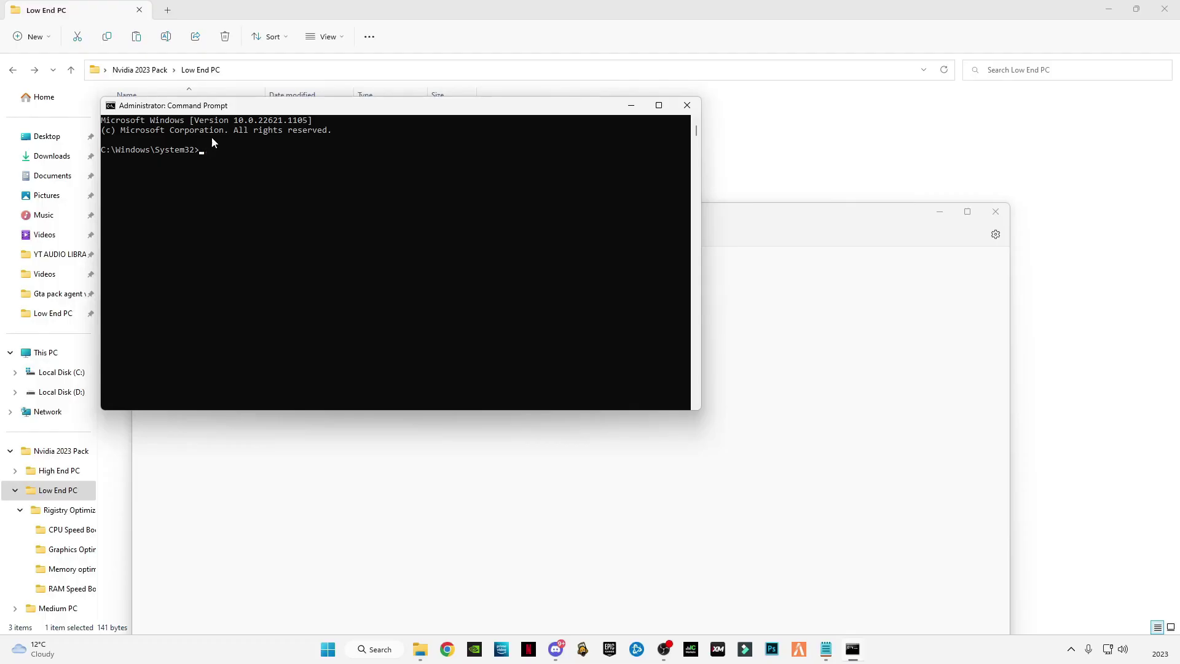
Step: Run the copied fsutil memoryusage and bcdedit /set increaseuserva 8000 commands in the elevated Command Prompt, then close the cmd commands file
drag(248, 111, 477, 203)
click(435, 240)
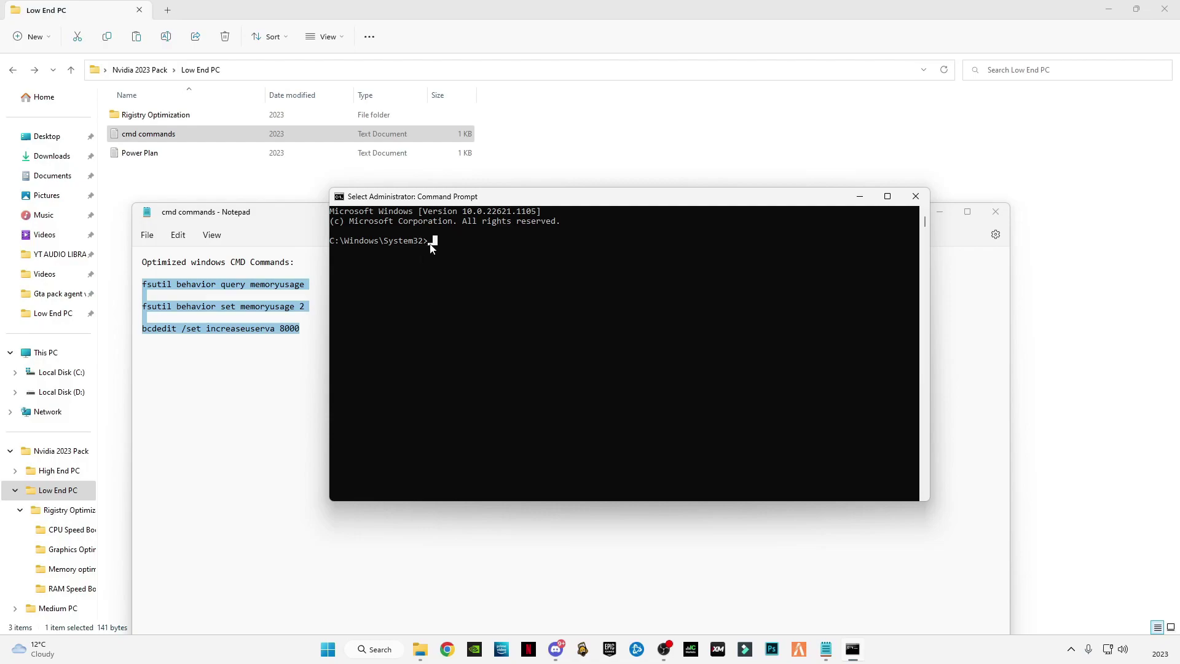
right_click(433, 318)
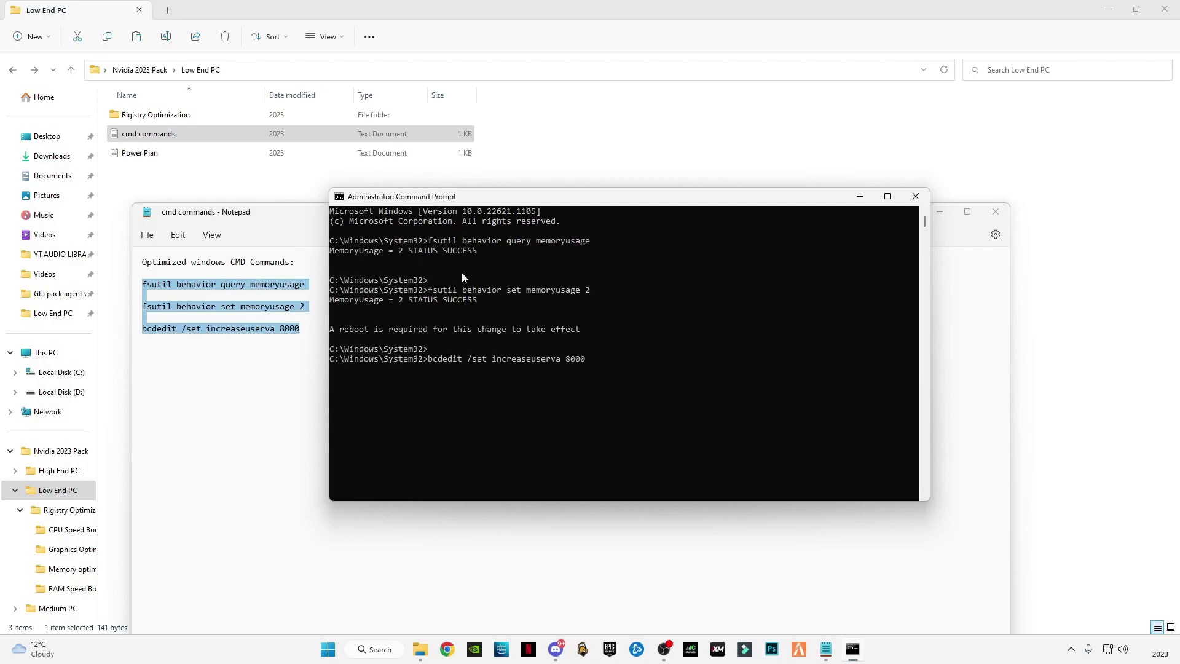
key(Return)
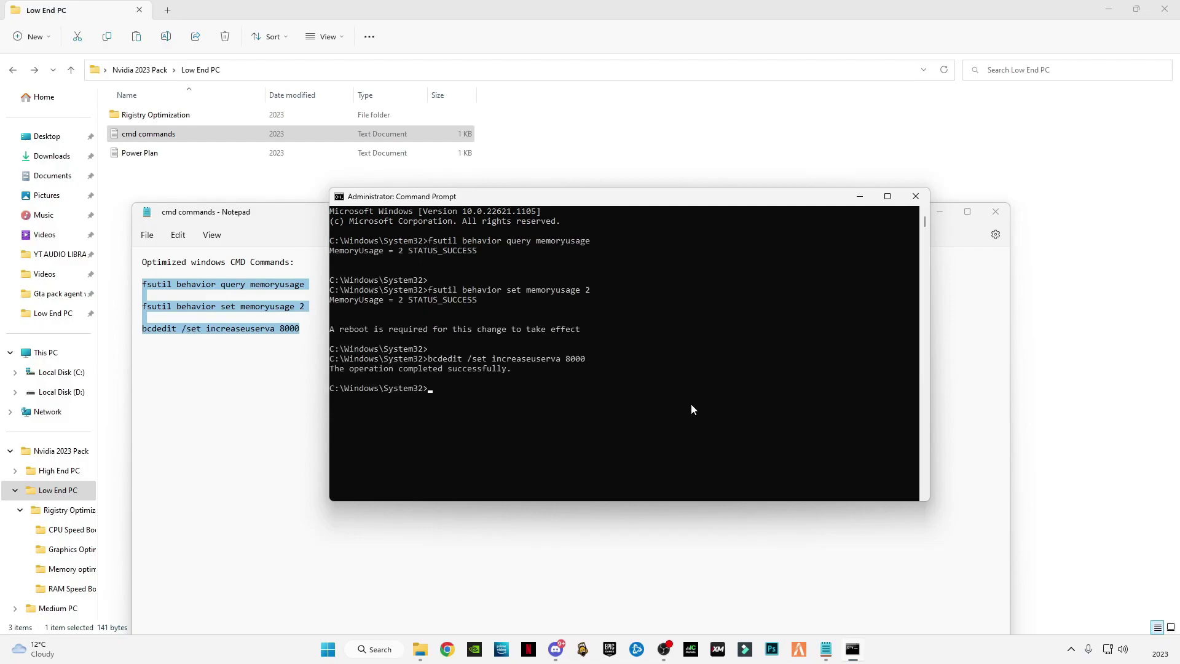
click(996, 214)
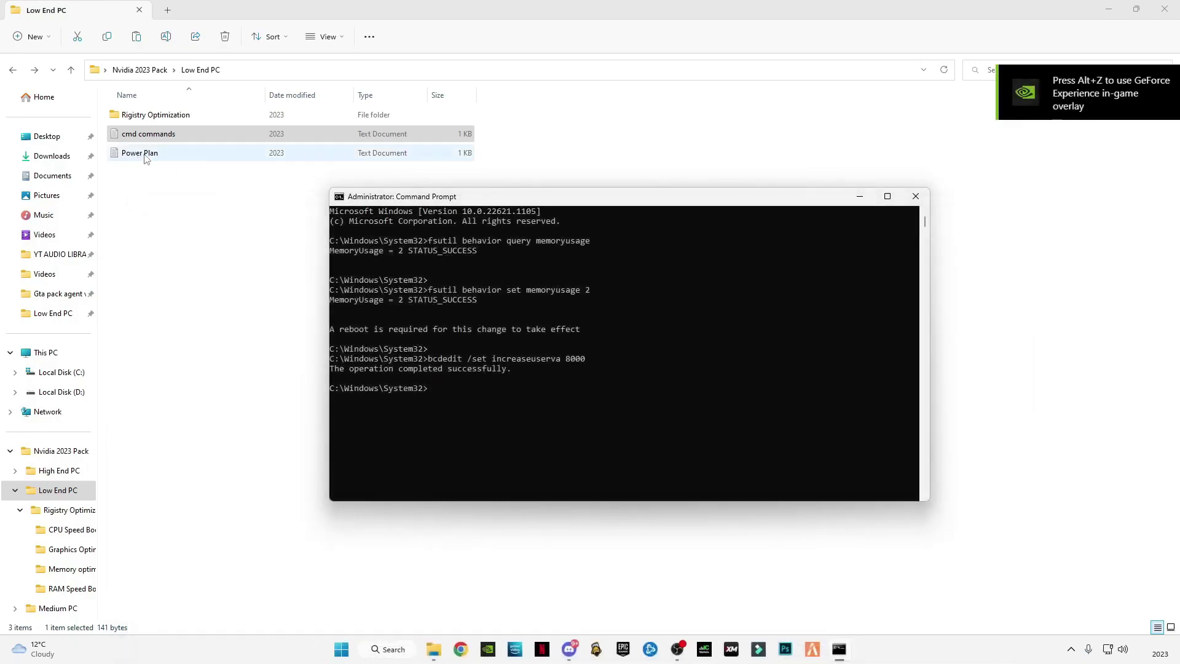
Step: Copy powercfg -duplicatescheme e9a42b02-d5df-448d-aa00-03f14749eb61 from the Power Plan text file and run it in the elevated Command Prompt
double_click(147, 154)
drag(448, 274, 138, 284)
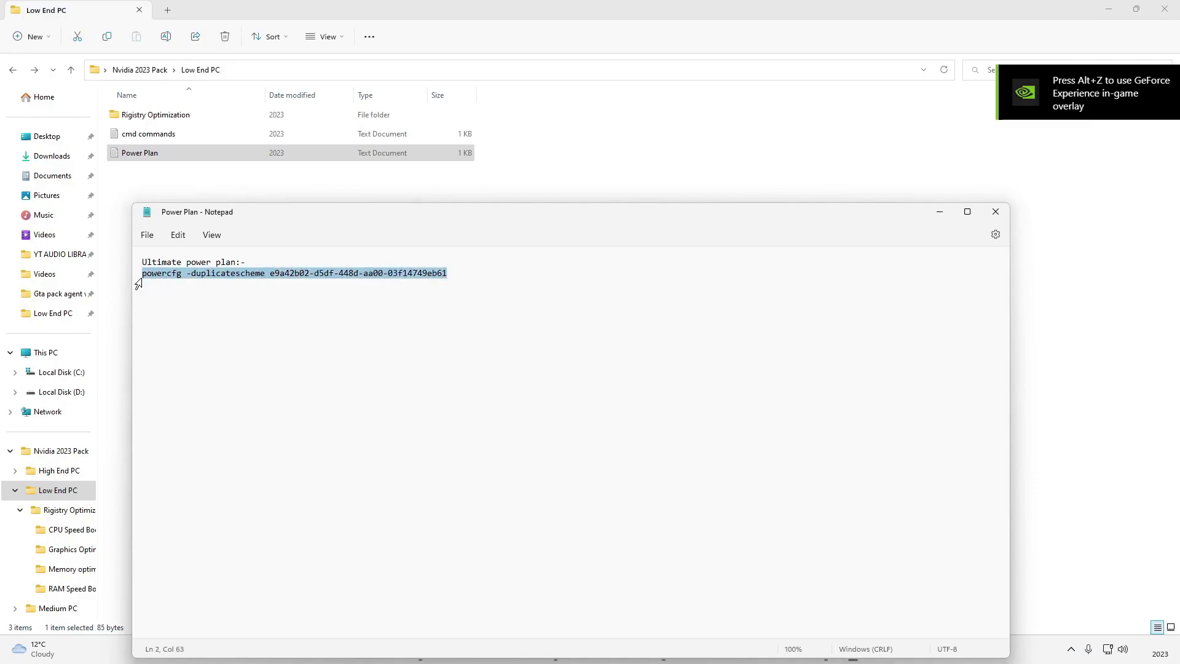
click(940, 211)
click(826, 650)
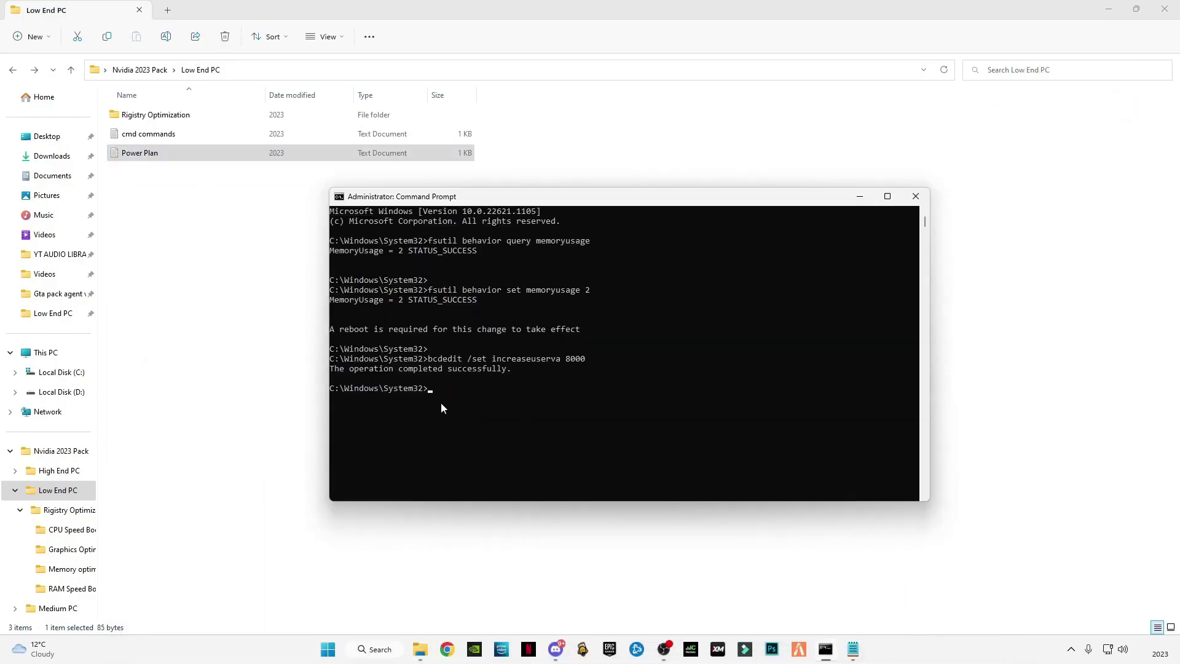
key(ctrl+v)
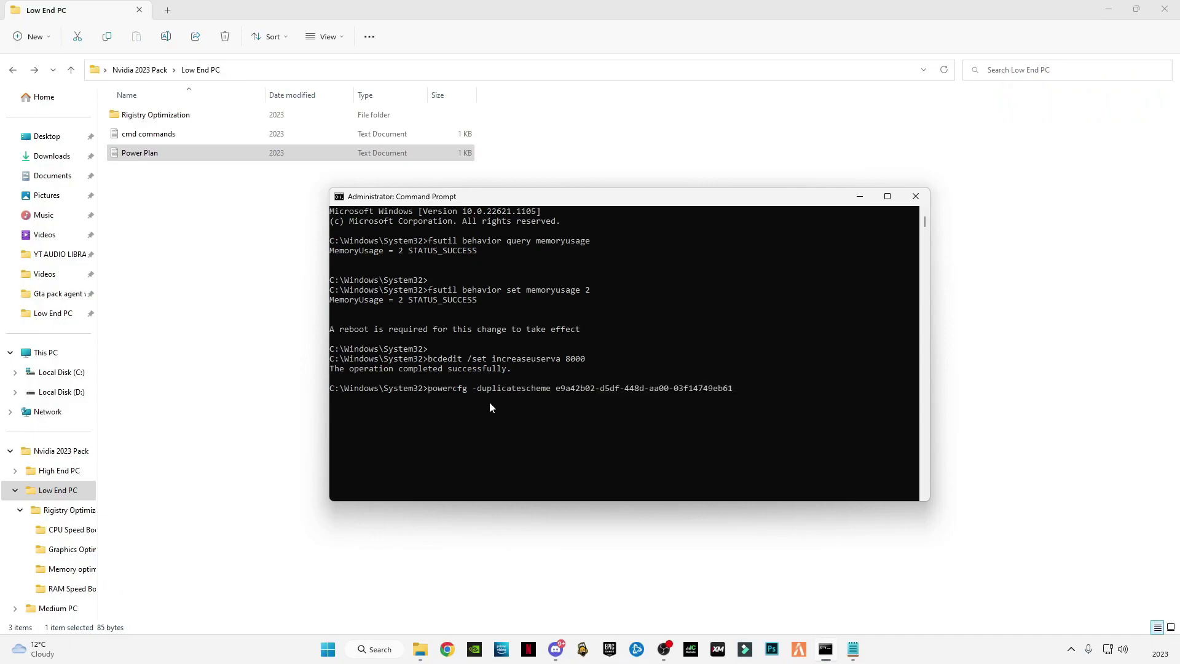
key(Return)
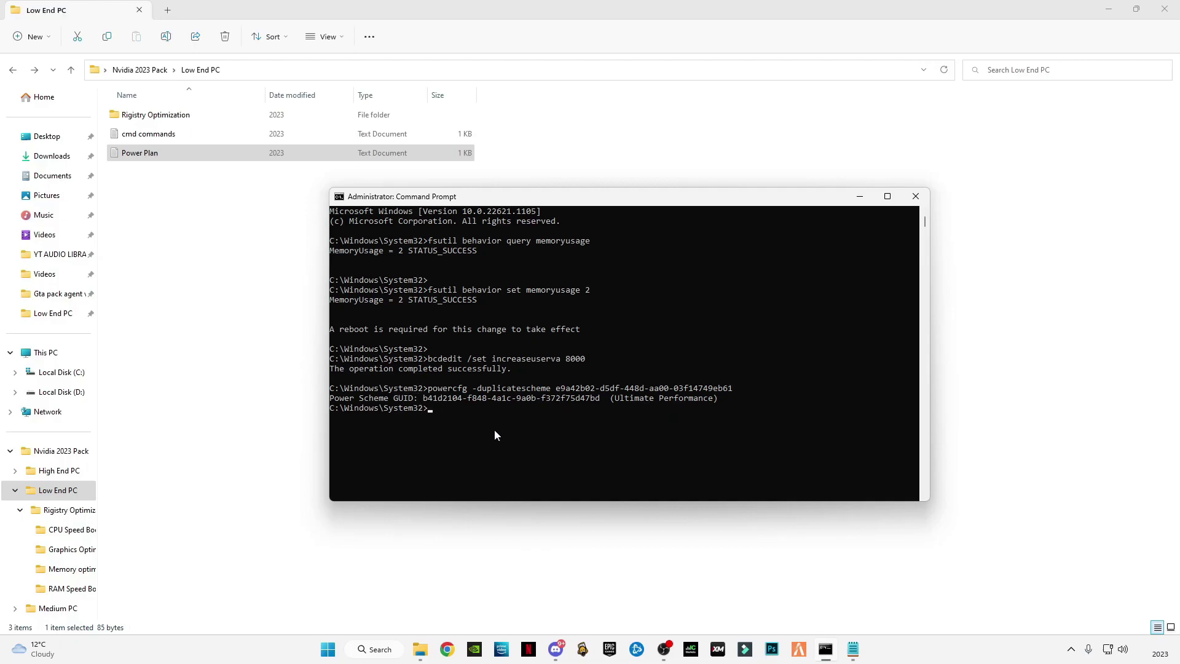
Step: Exit the Command Prompt with the EXIT command and close the Low End PC folder window
text(EXIT)
key(Return)
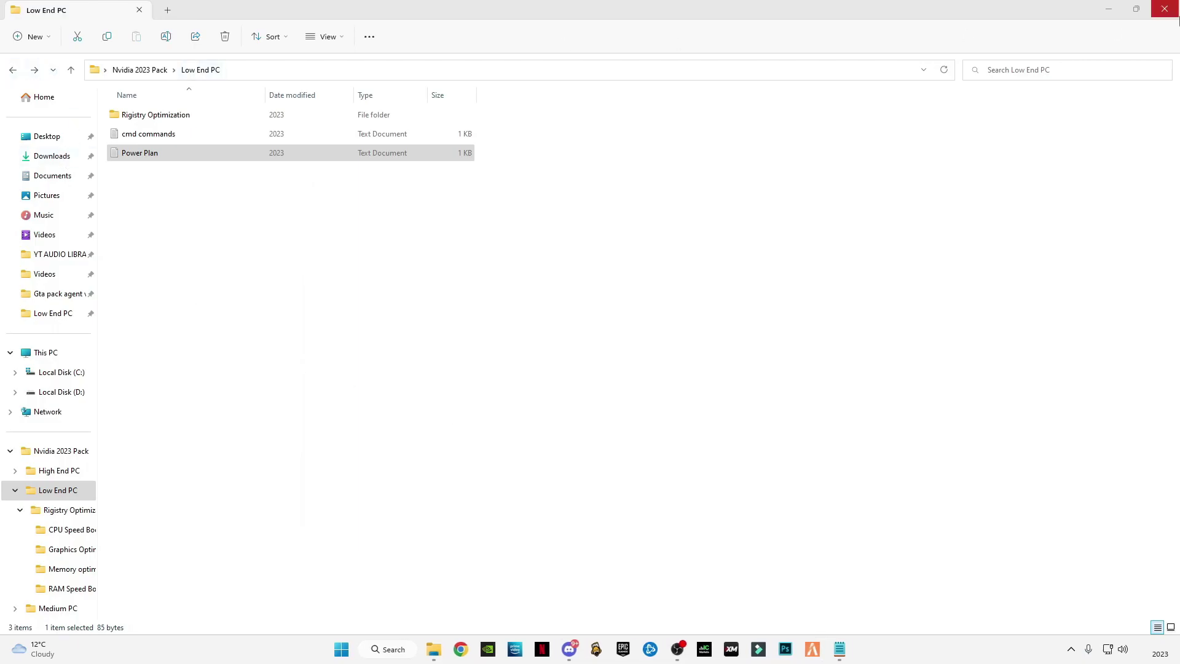
click(1165, 8)
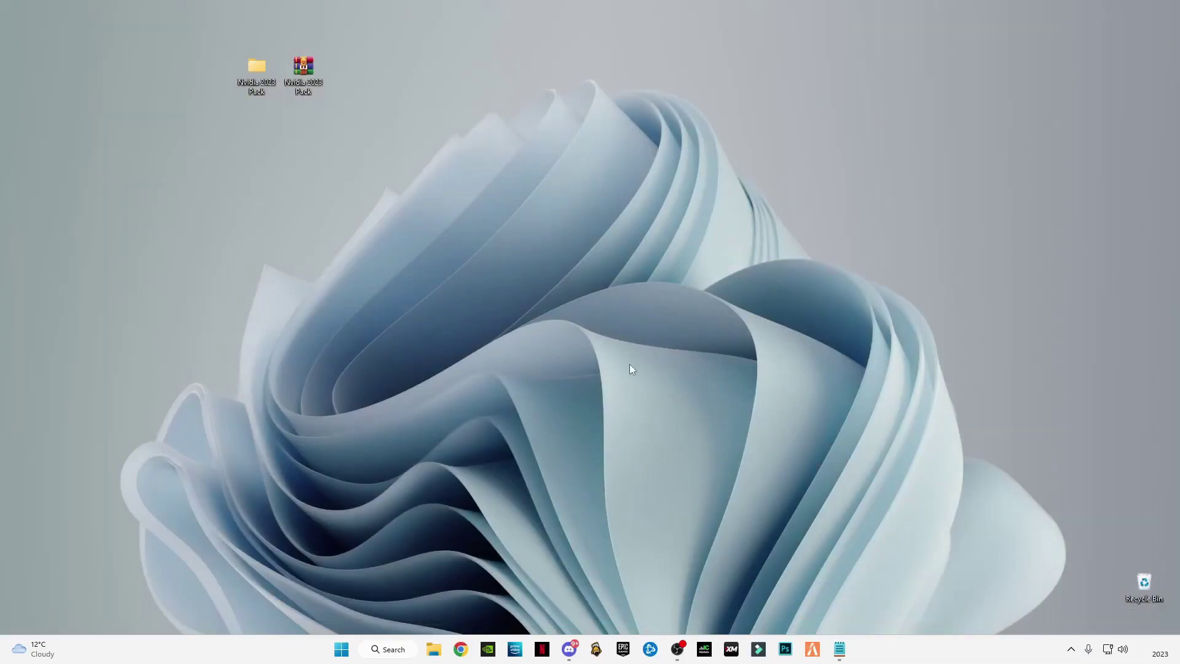